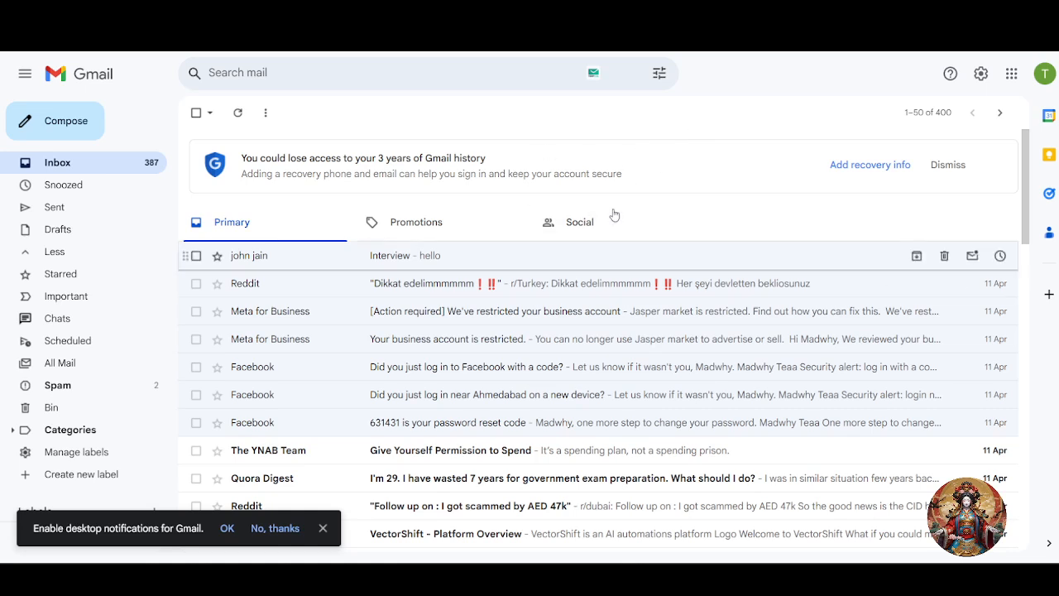
- View the Promotions category of the inbox and return to the Primary category
{"action": "left_click", "coordinate": [418, 216]}
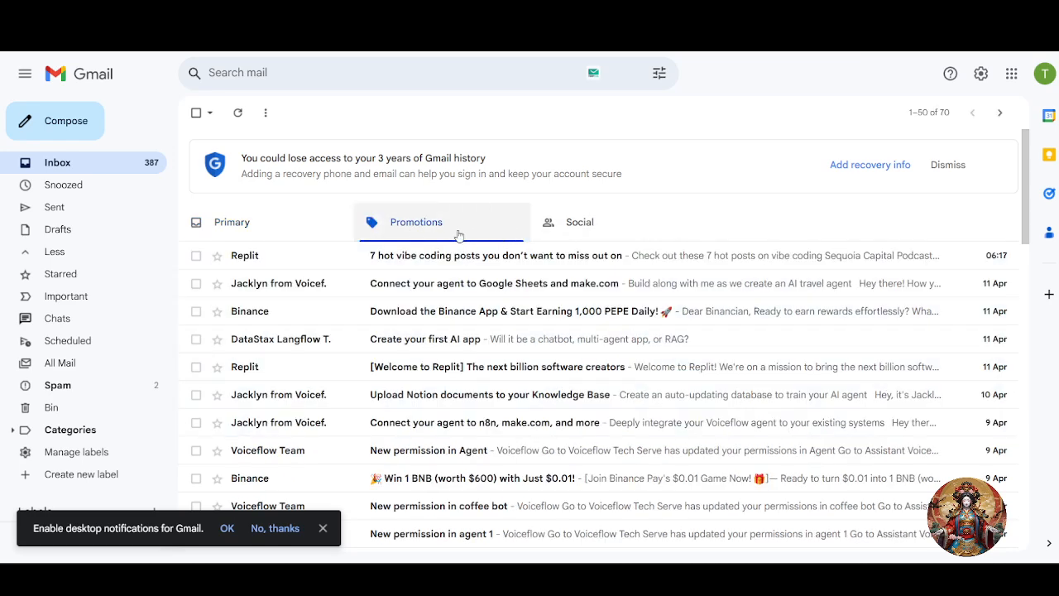
{"action": "left_click", "coordinate": [283, 236]}
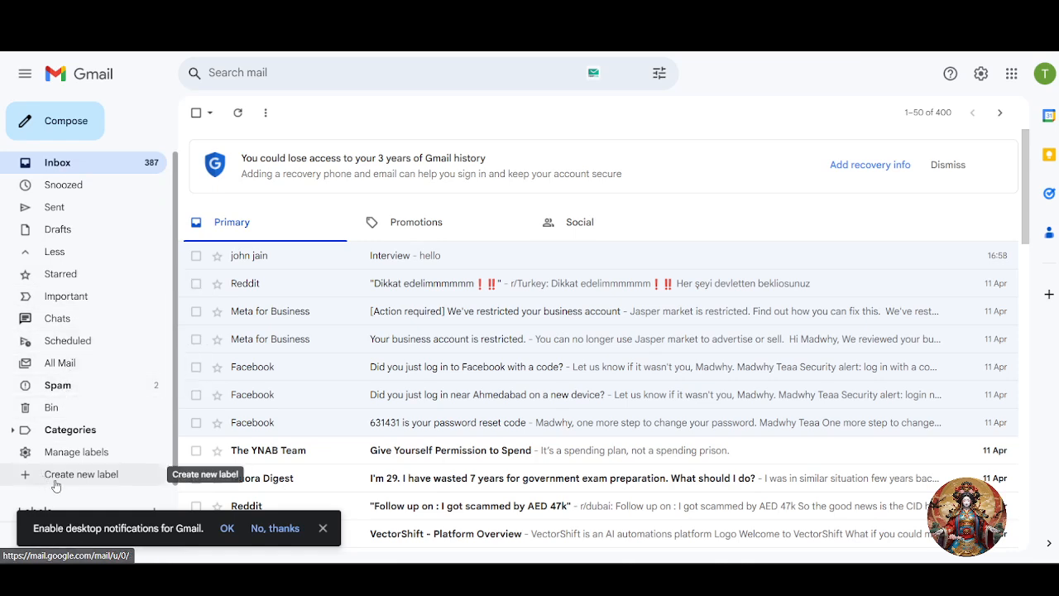
- Create a new label named "Invoice 1" and open its message list
{"action": "scroll", "coordinate": [56, 486], "scroll_direction": "down", "scroll_amount": 1}
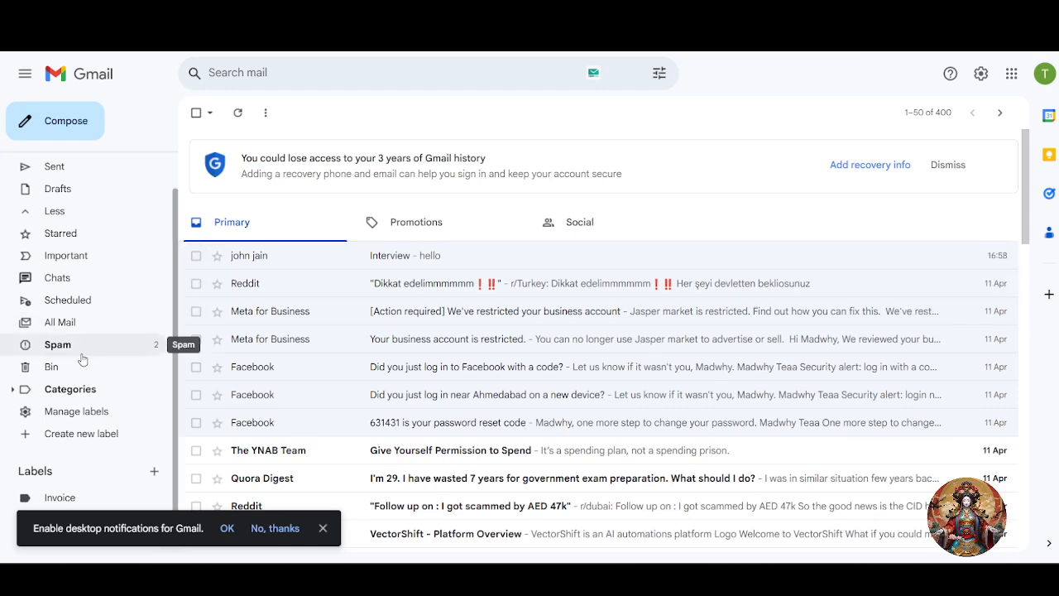
{"action": "left_click", "coordinate": [88, 432]}
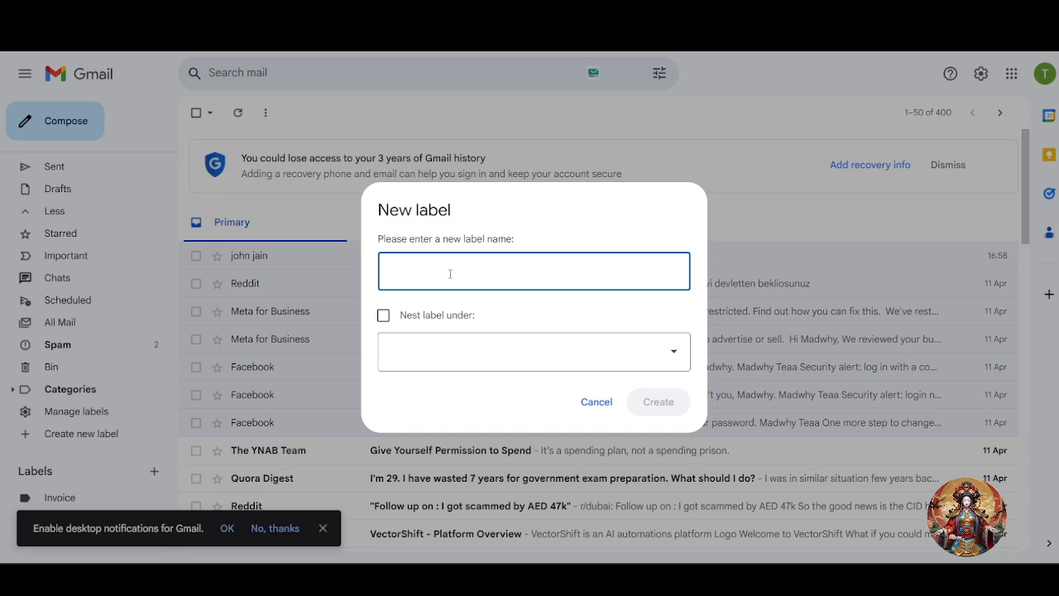
{"action": "type", "text": "i"}
{"action": "key", "text": "BackSpace"}
{"action": "type", "text": "In"}
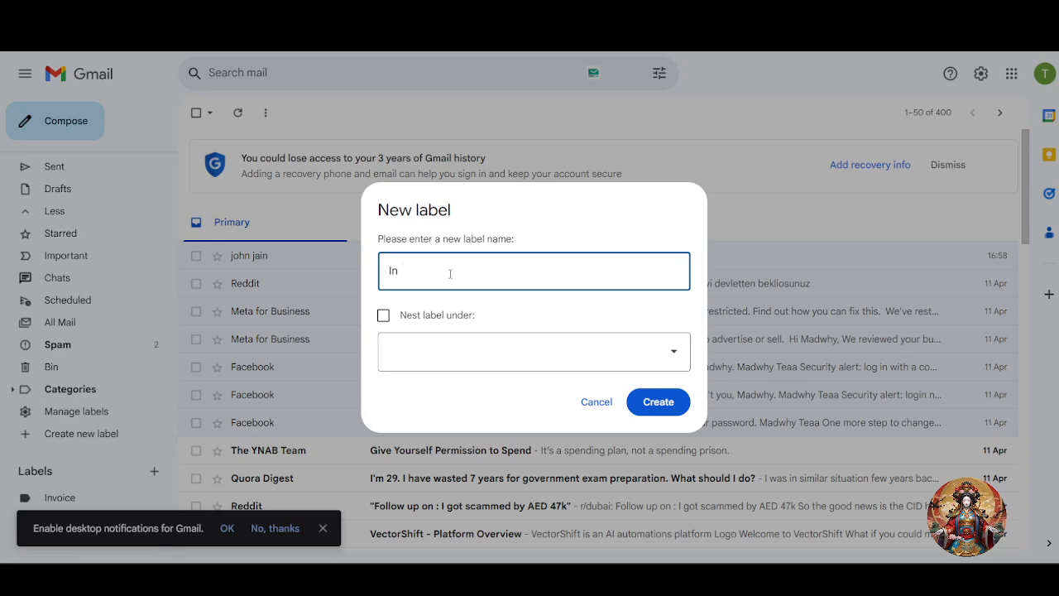
{"action": "type", "text": "voice"}
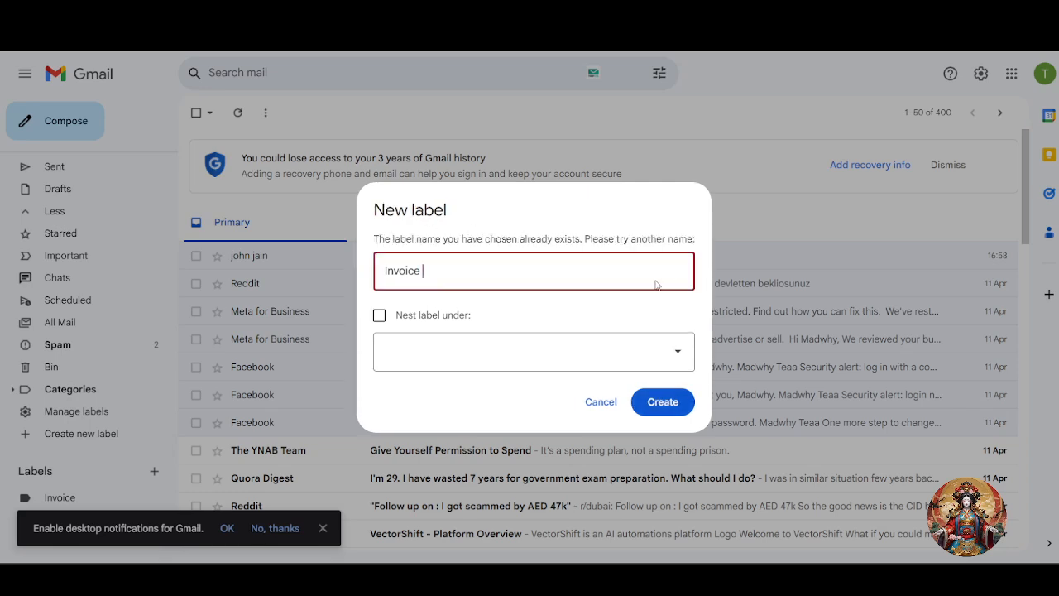
{"action": "type", "text": " 1"}
{"action": "left_click", "coordinate": [654, 403]}
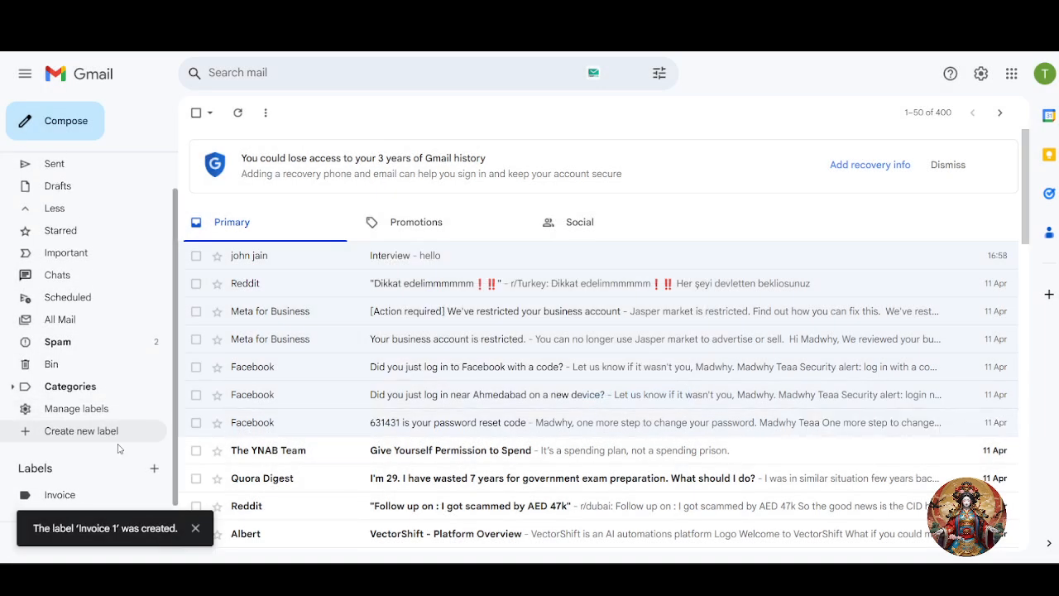
{"action": "left_click", "coordinate": [62, 498]}
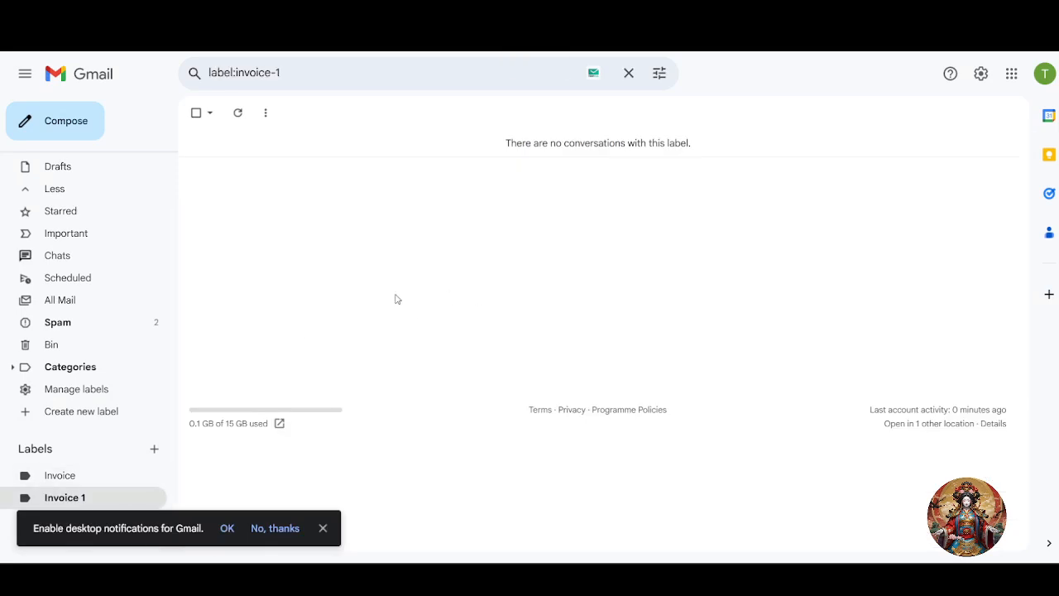
{"action": "left_click", "coordinate": [628, 73]}
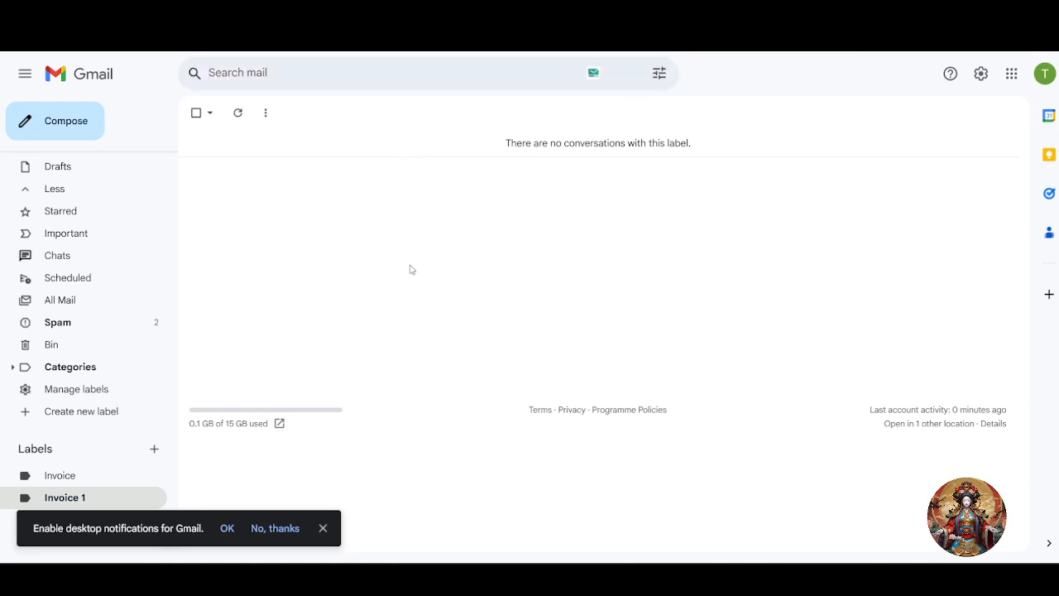
{"action": "left_click", "coordinate": [653, 83]}
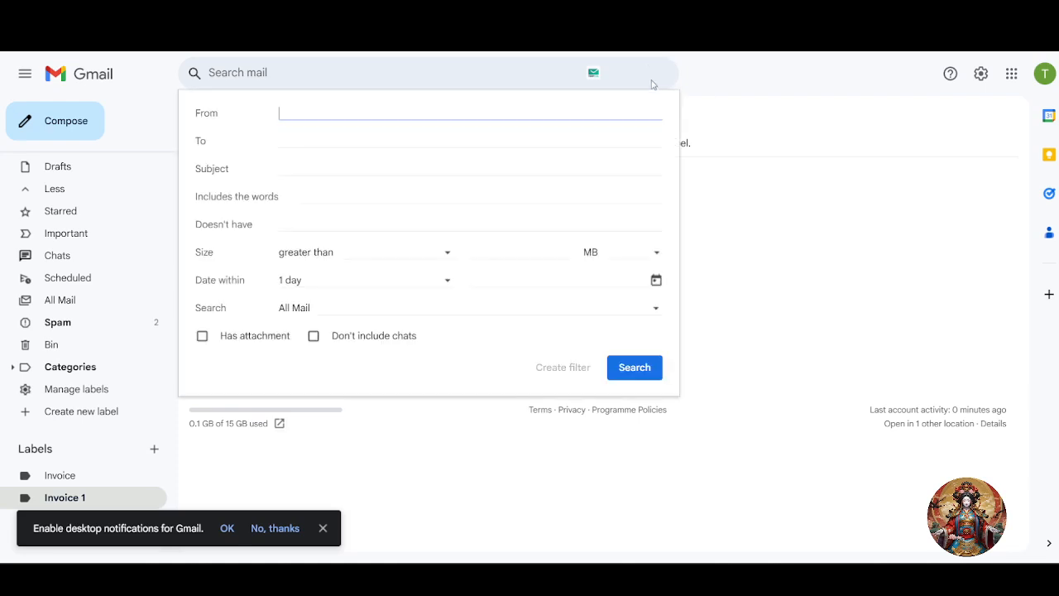
{"action": "right_click", "coordinate": [312, 112]}
{"action": "left_click", "coordinate": [551, 114]}
{"action": "type", "text": "tech"}
{"action": "left_click", "coordinate": [831, 285]}
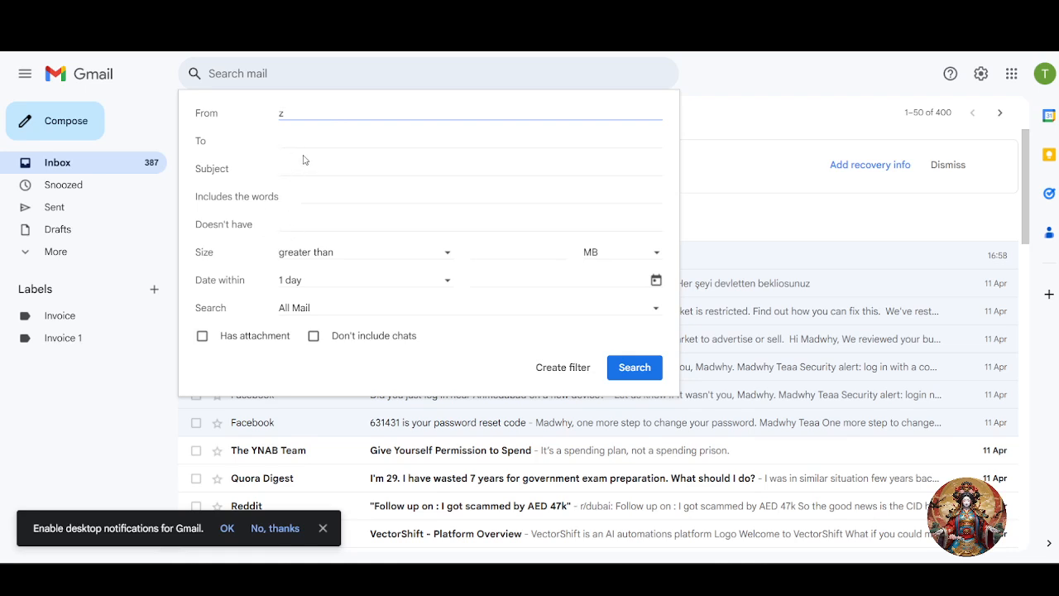
- Enter the sender's email address as the From criterion and proceed to the filter's actions
{"action": "key", "text": "BackSpace"}
{"action": "key", "text": "ctrl+v"}
{"action": "left_click", "coordinate": [369, 146]}
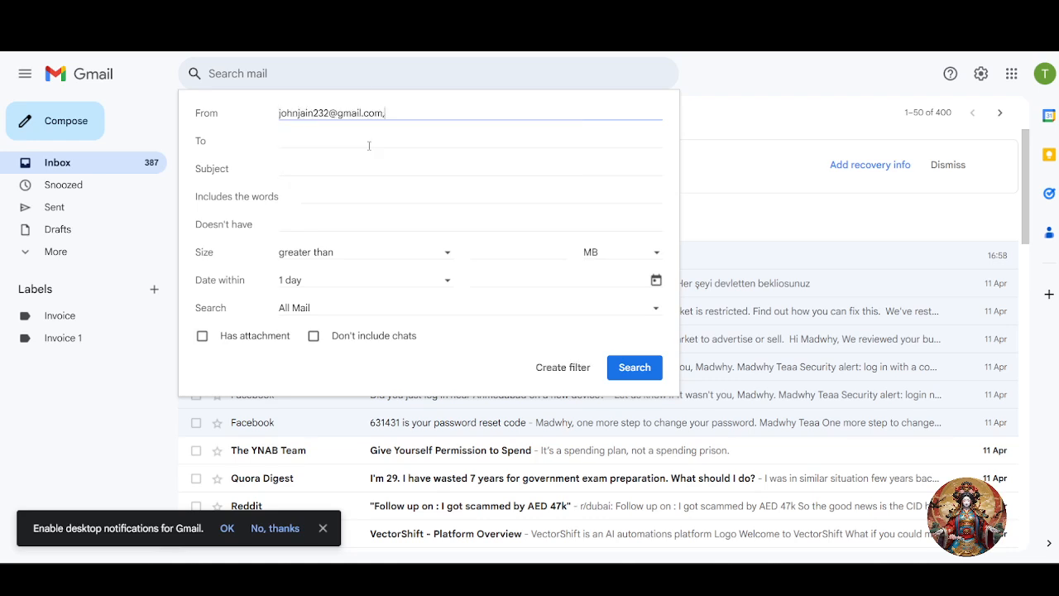
{"action": "left_click", "coordinate": [563, 373]}
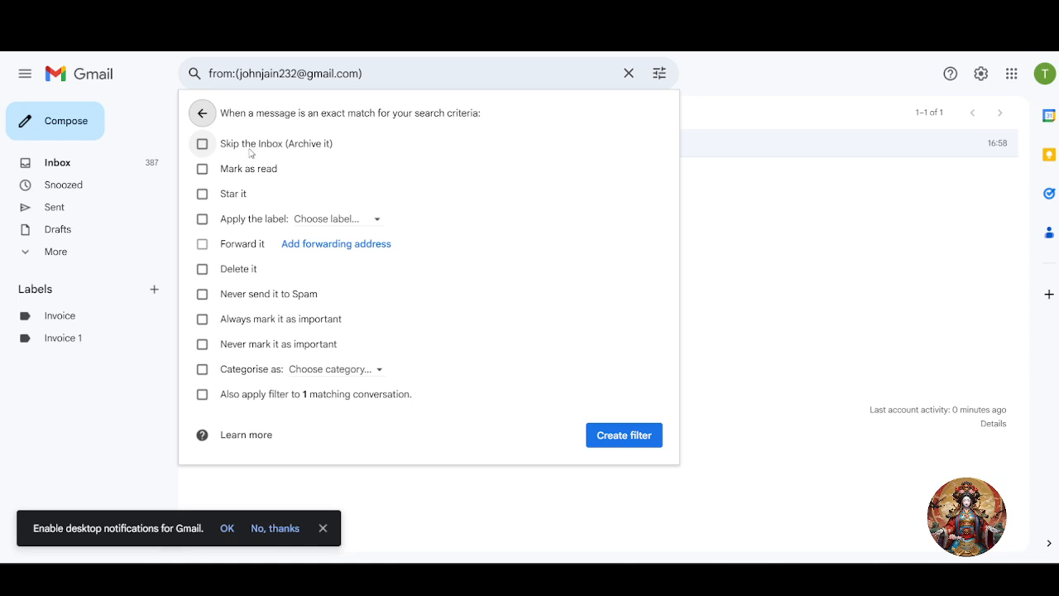
- Set the filter to skip the inbox and apply the label "Invoice 1", then create the filter
{"action": "left_click", "coordinate": [264, 153]}
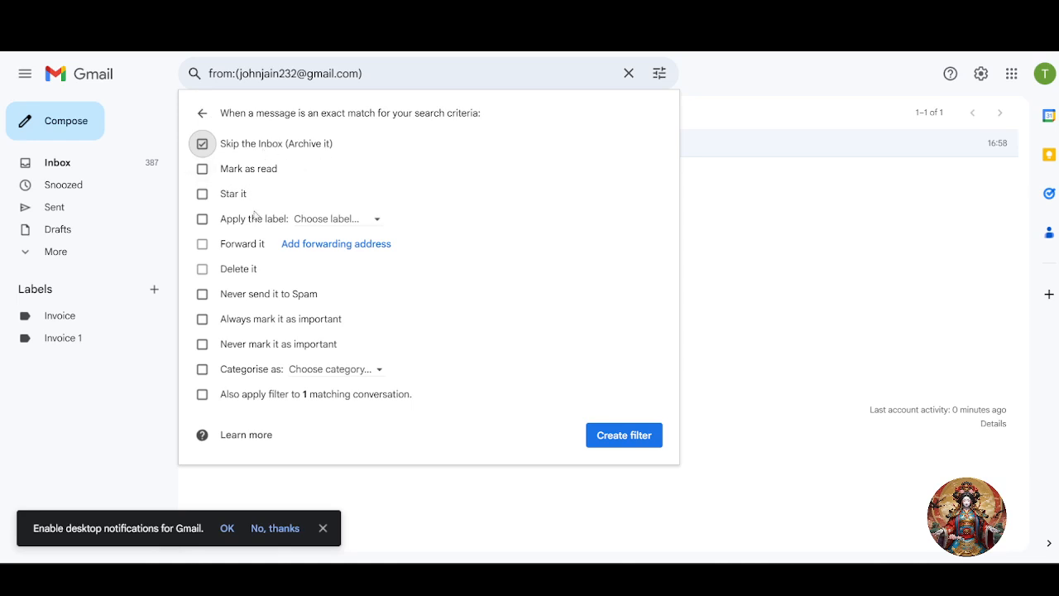
{"action": "left_click", "coordinate": [308, 229]}
{"action": "left_click", "coordinate": [343, 301]}
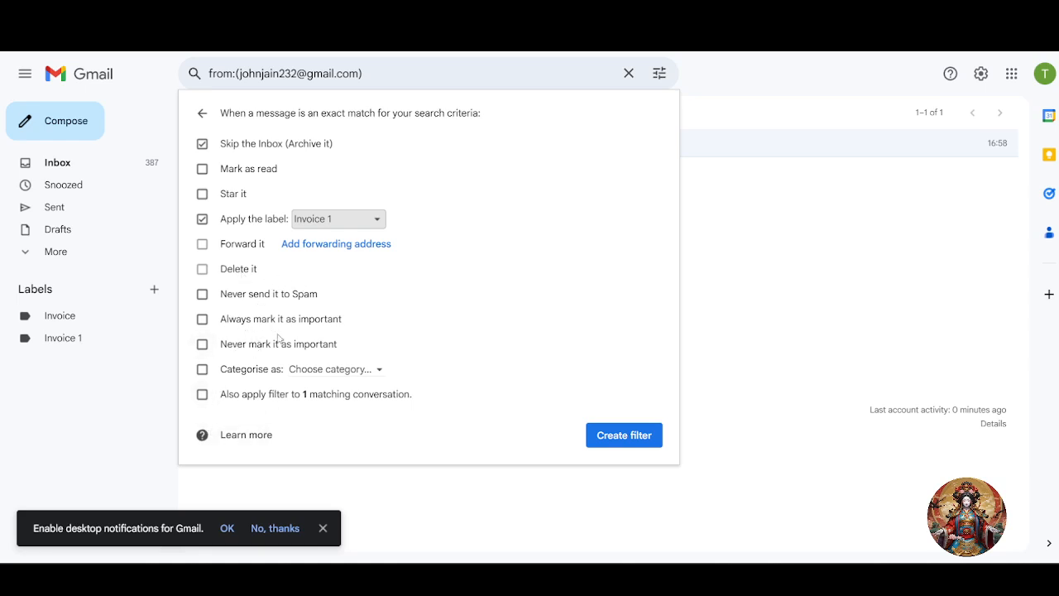
{"action": "left_click", "coordinate": [235, 325]}
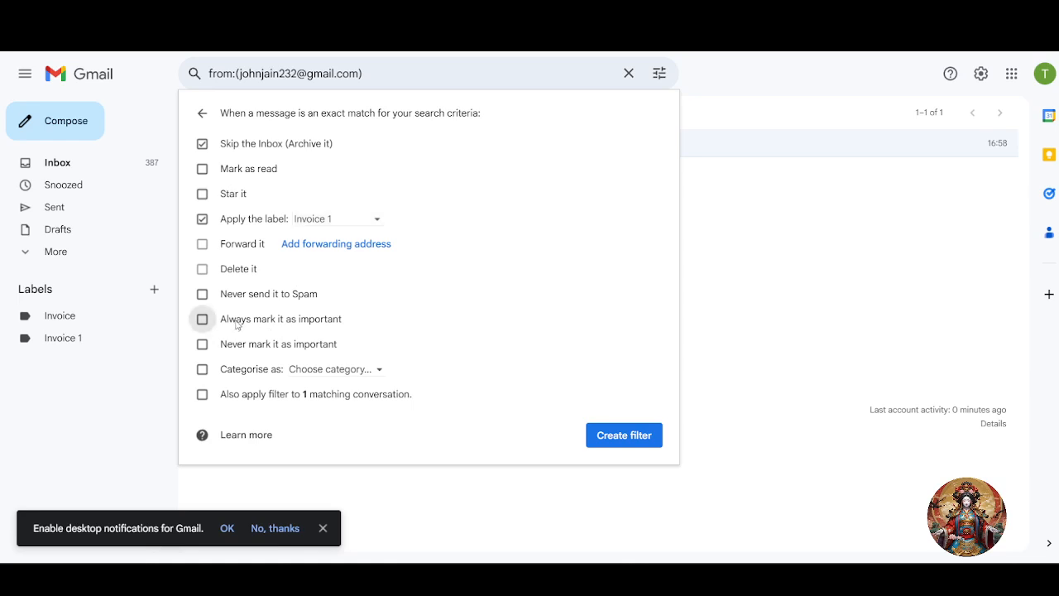
{"action": "left_click", "coordinate": [616, 441]}
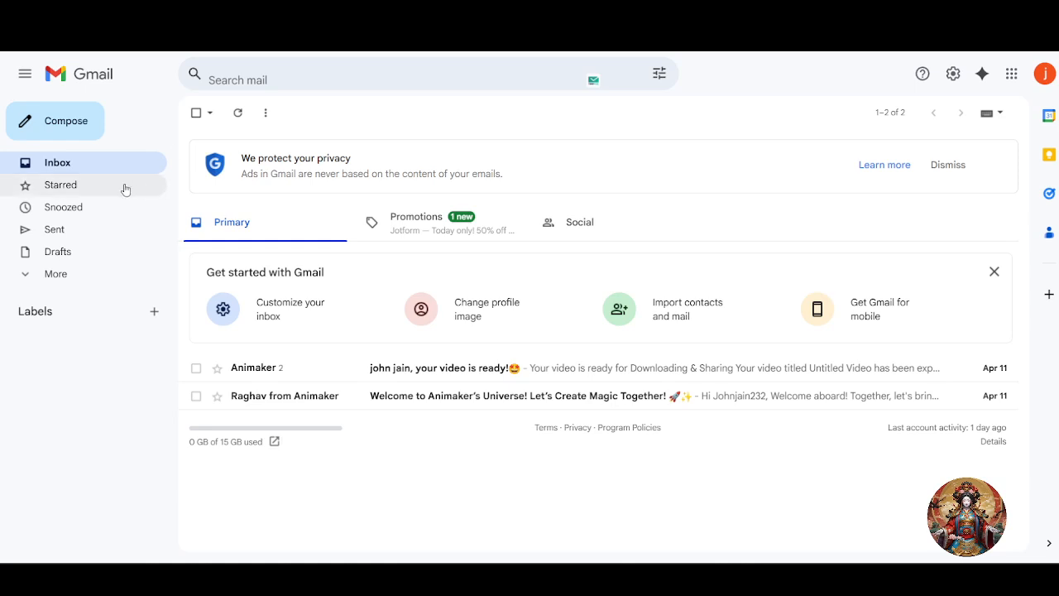
- In the filtered sender's account, start a new message addressed to the email address of the account that has the filter
{"action": "left_click", "coordinate": [57, 240]}
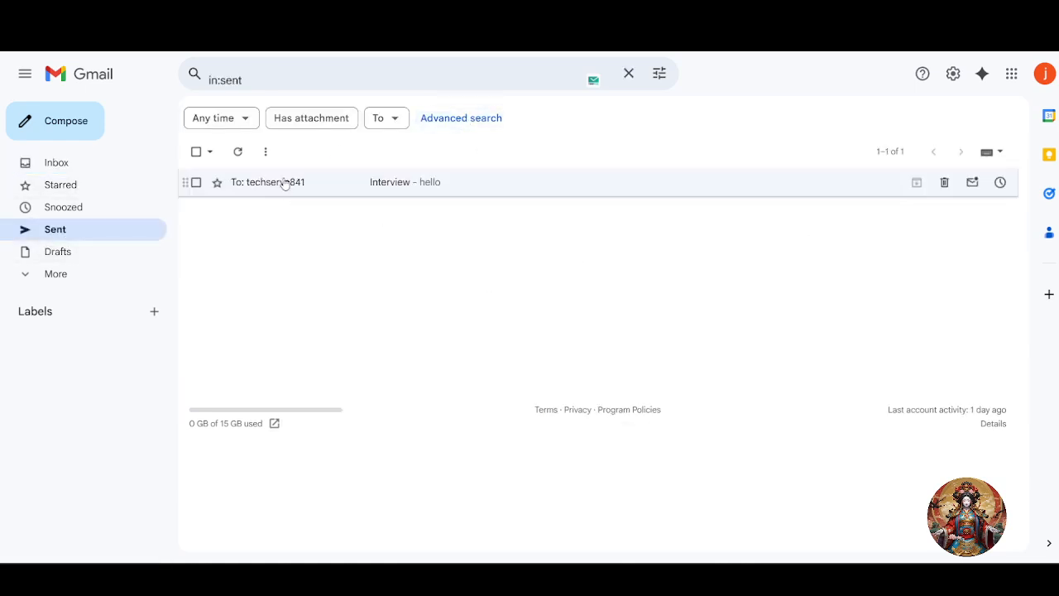
{"action": "right_click", "coordinate": [800, 304]}
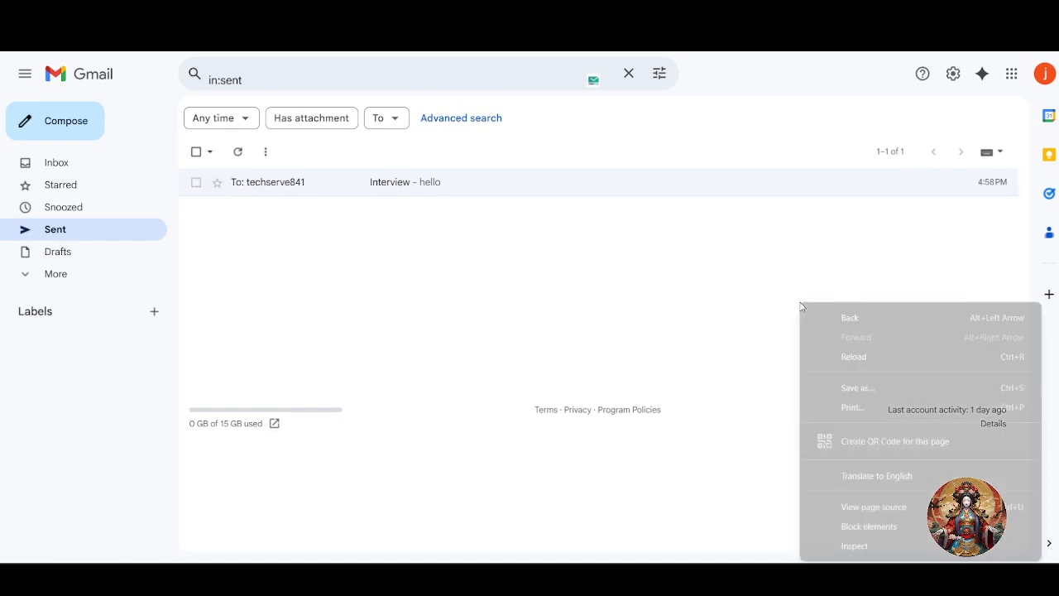
{"action": "left_click", "coordinate": [686, 288]}
{"action": "type", "text": "cz"}
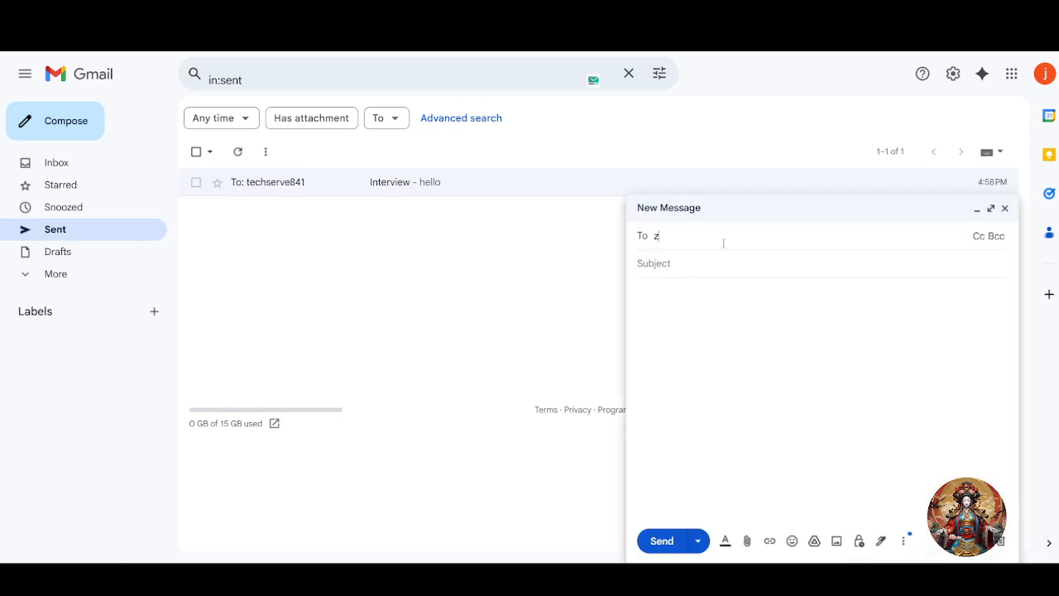
{"action": "key", "text": "BackSpace"}
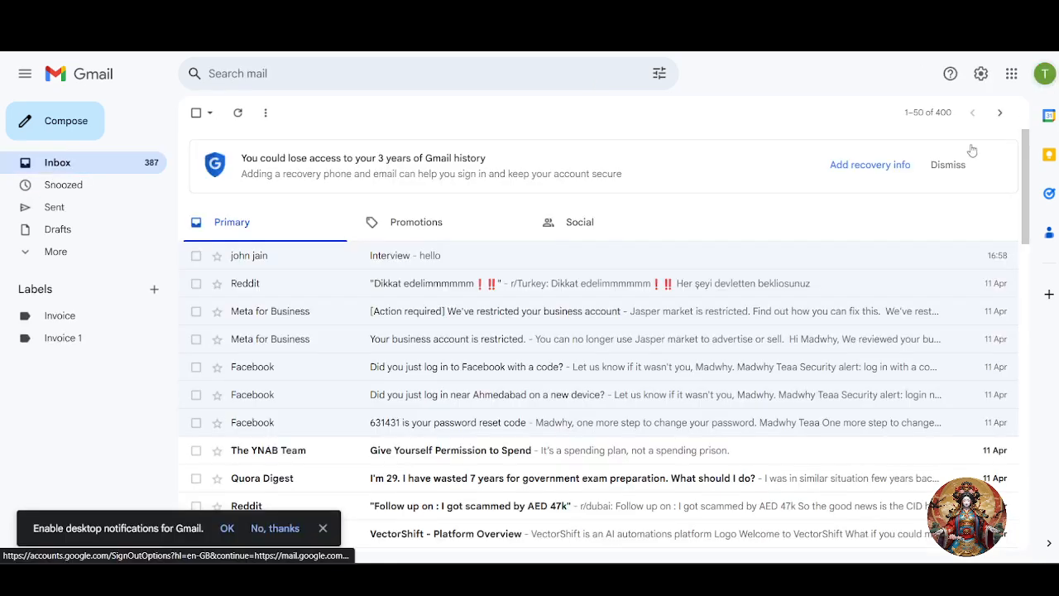
{"action": "left_click", "coordinate": [1045, 74]}
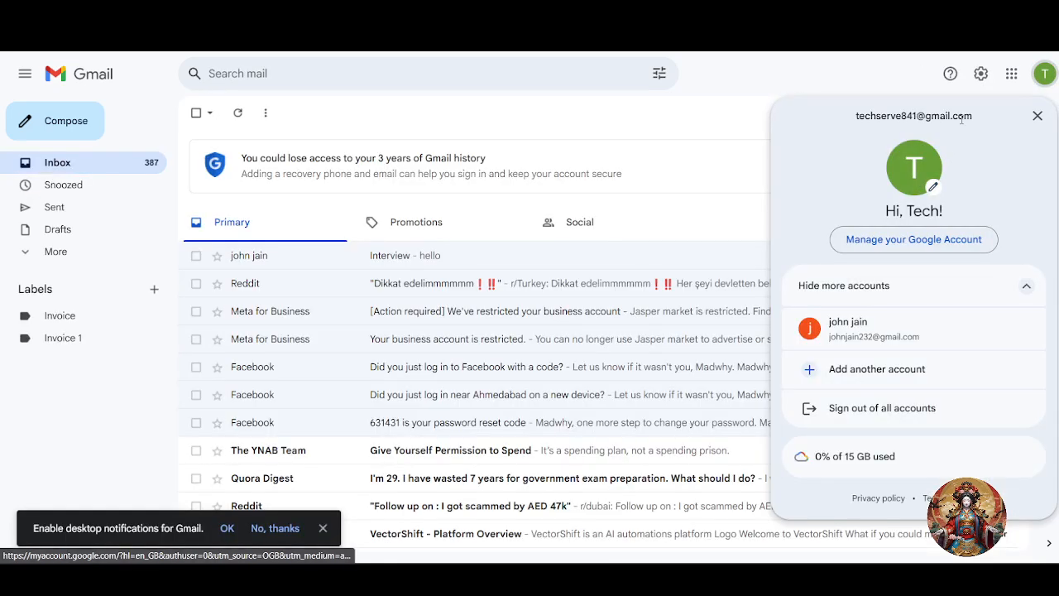
{"action": "left_click_drag", "start_coordinate": [973, 117], "coordinate": [856, 117]}
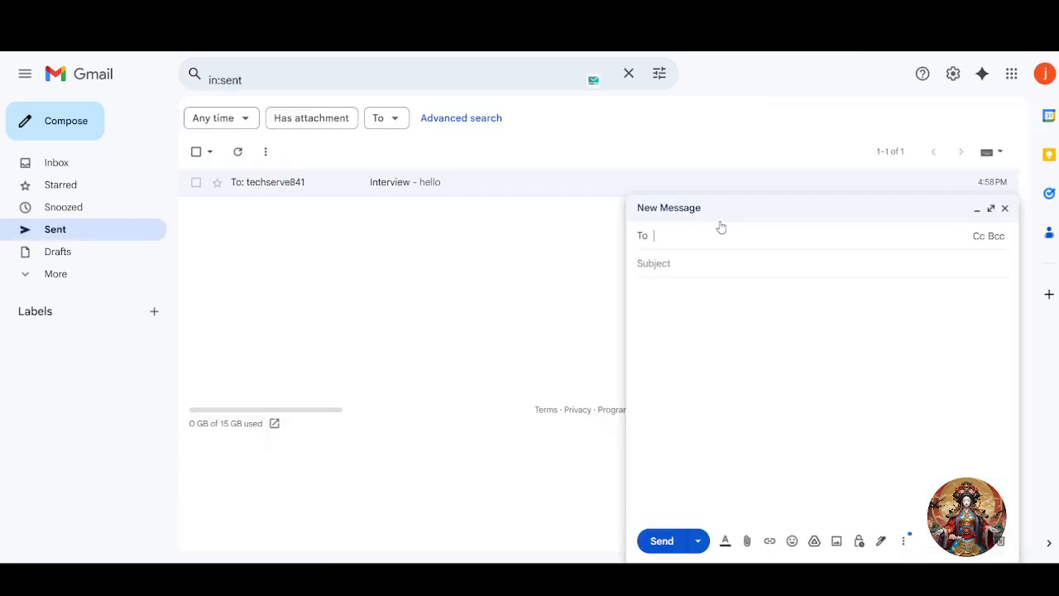
{"action": "key", "text": "ctrl+v"}
{"action": "key", "text": "Tab"}
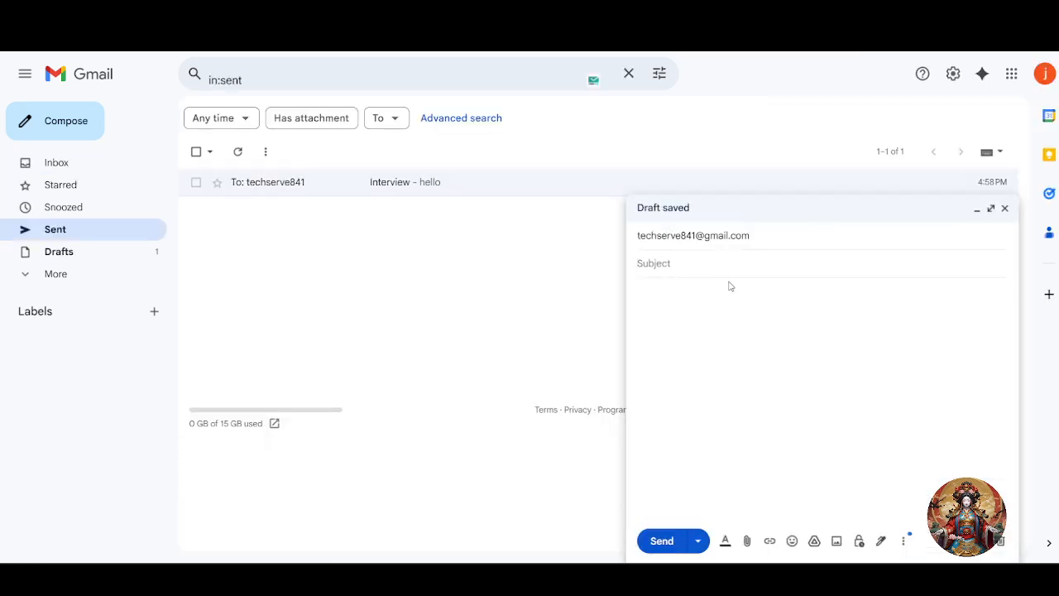
- Give the message the subject "invoice" and the body "whatever you want", and send it
{"action": "type", "text": "invoice"}
{"action": "left_click", "coordinate": [669, 287]}
{"action": "type", "text": "hatever"}
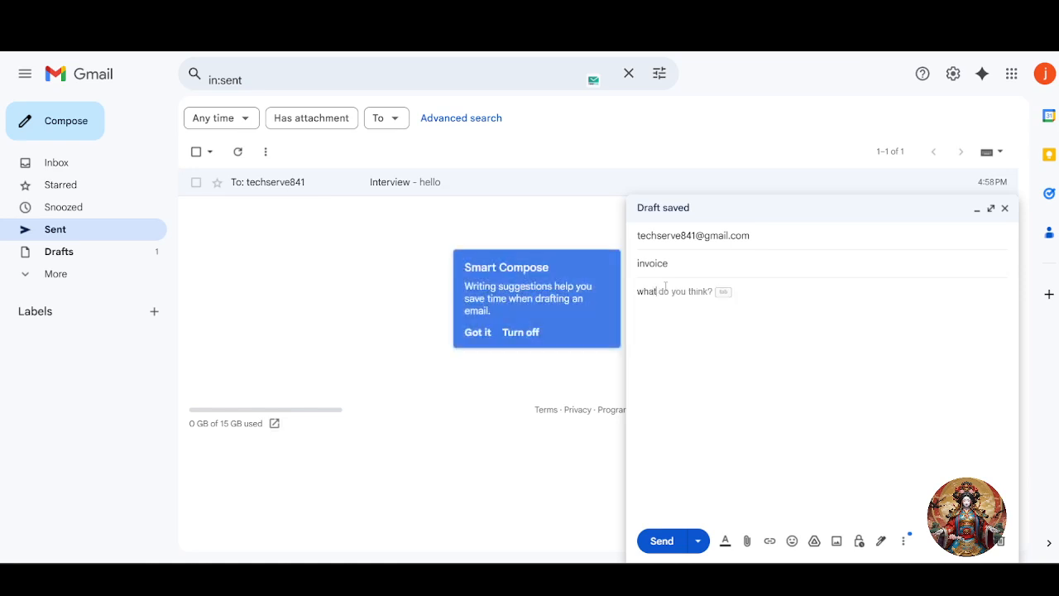
{"action": "type", "text": " you want"}
{"action": "left_click", "coordinate": [659, 542]}
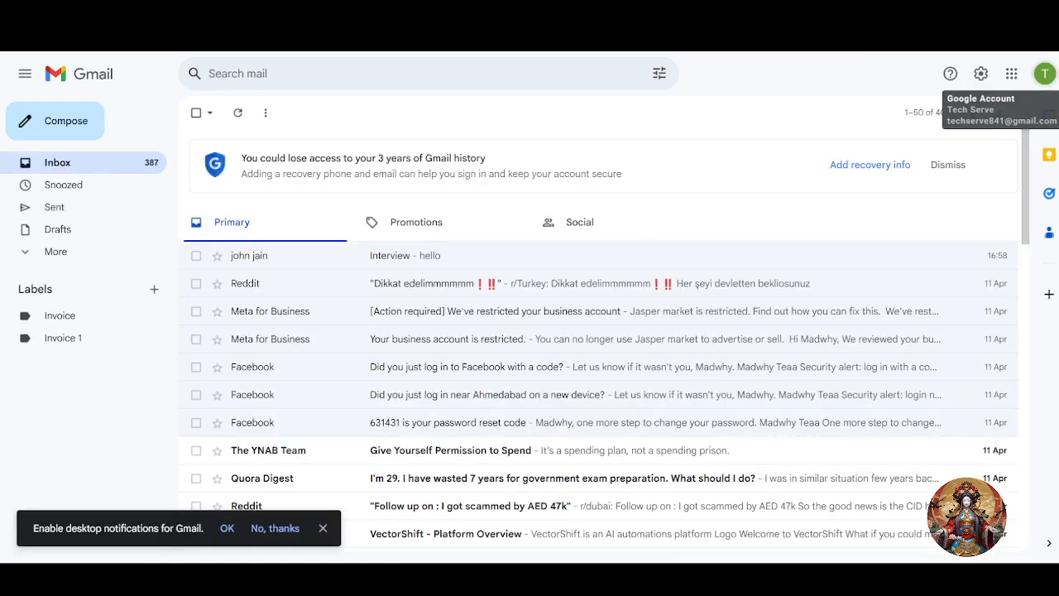
- In the receiving account, open the "Invoice 1" label and refresh it to check for the test message
{"action": "left_click", "coordinate": [55, 340]}
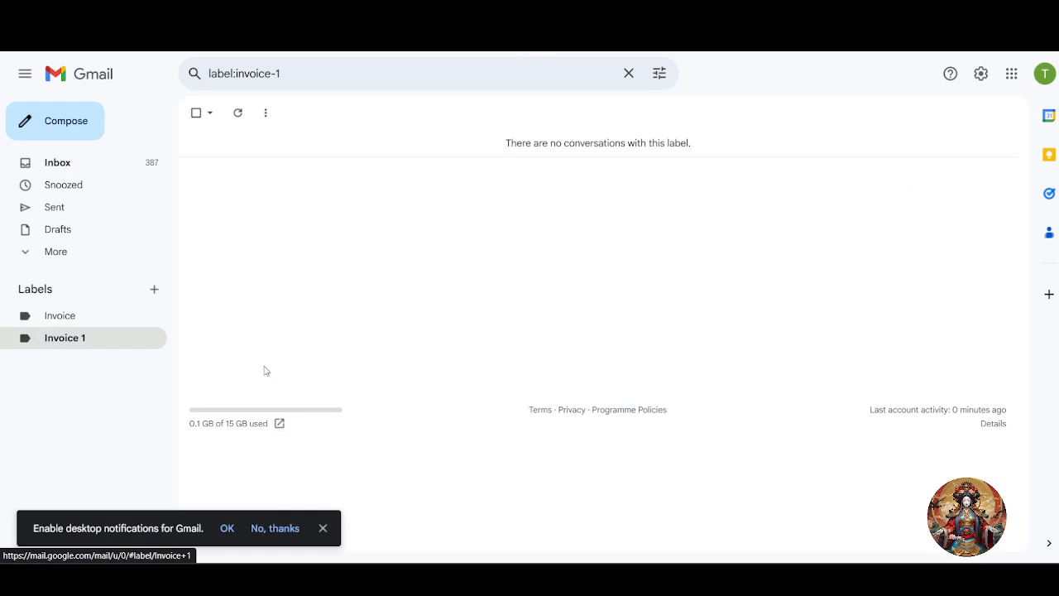
{"action": "key", "text": "F5"}
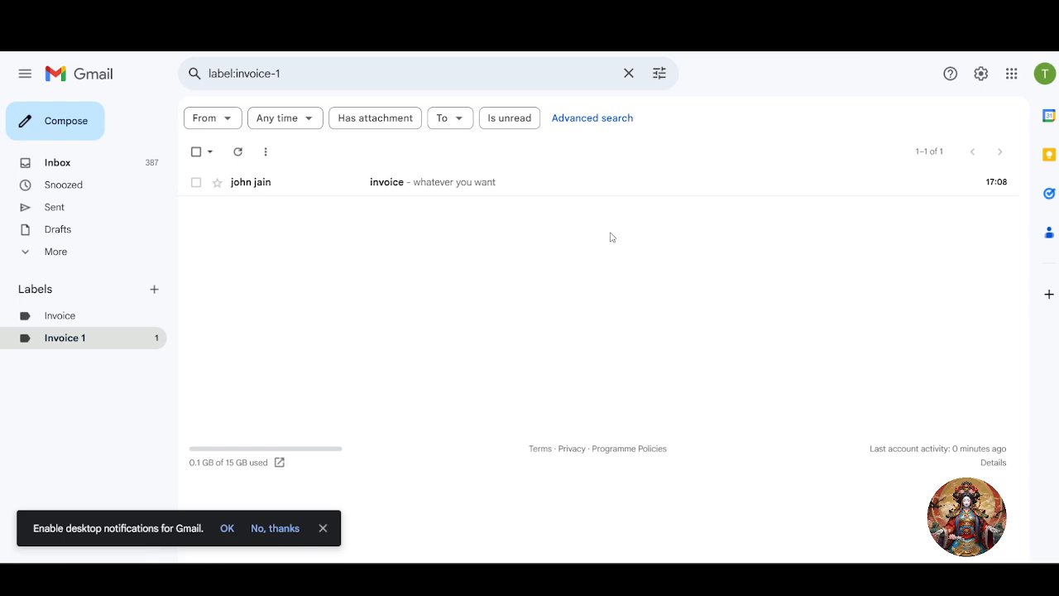
{"action": "left_click", "coordinate": [660, 73]}
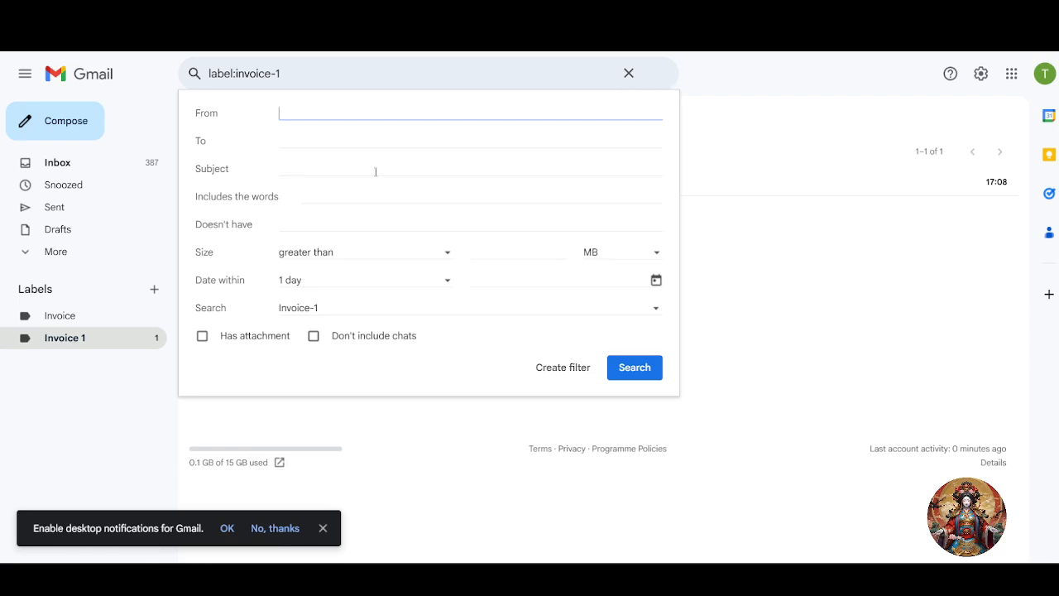
{"action": "left_click", "coordinate": [304, 163]}
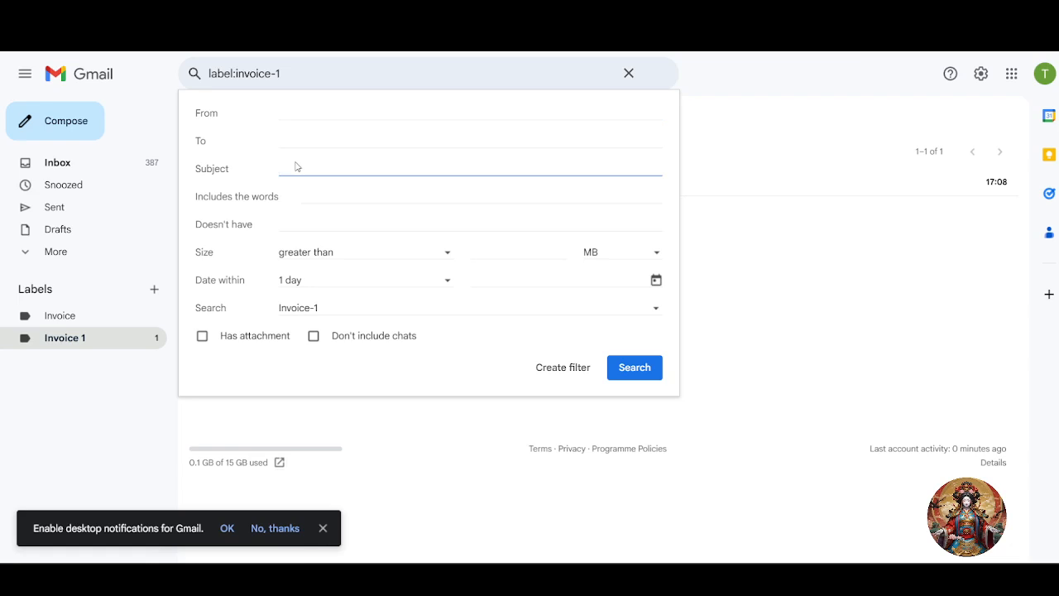
{"action": "left_click", "coordinate": [113, 386]}
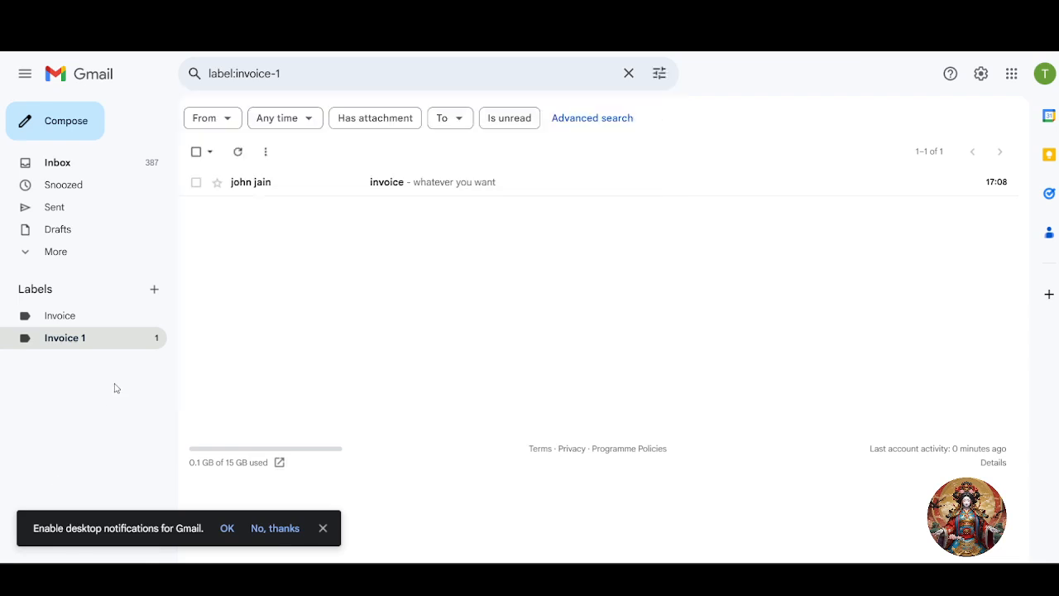
- Create another label named "Interview" and open its message list
{"action": "left_click", "coordinate": [154, 289]}
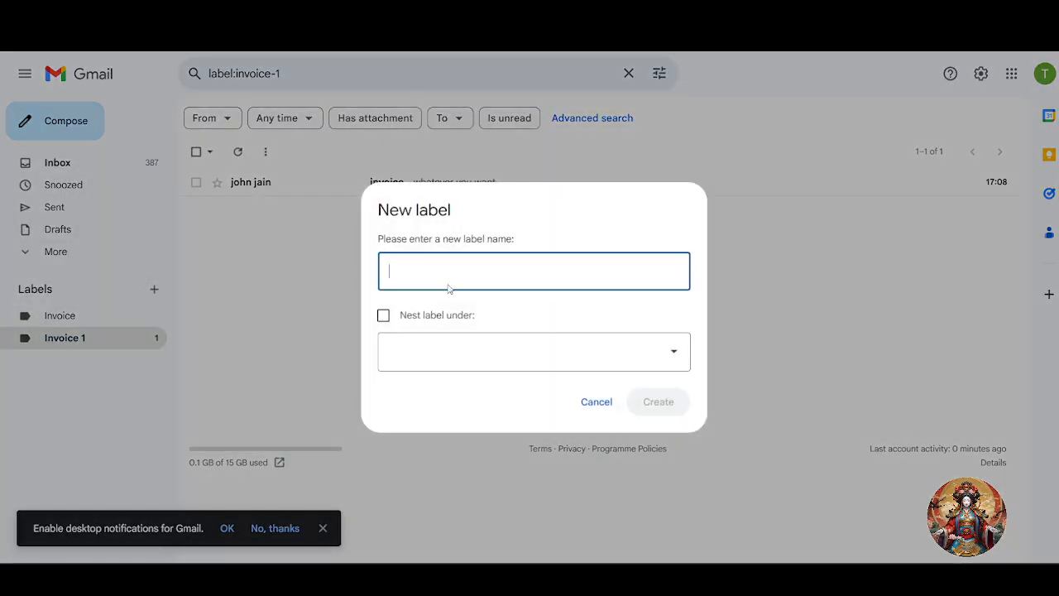
{"action": "type", "text": "Interv"}
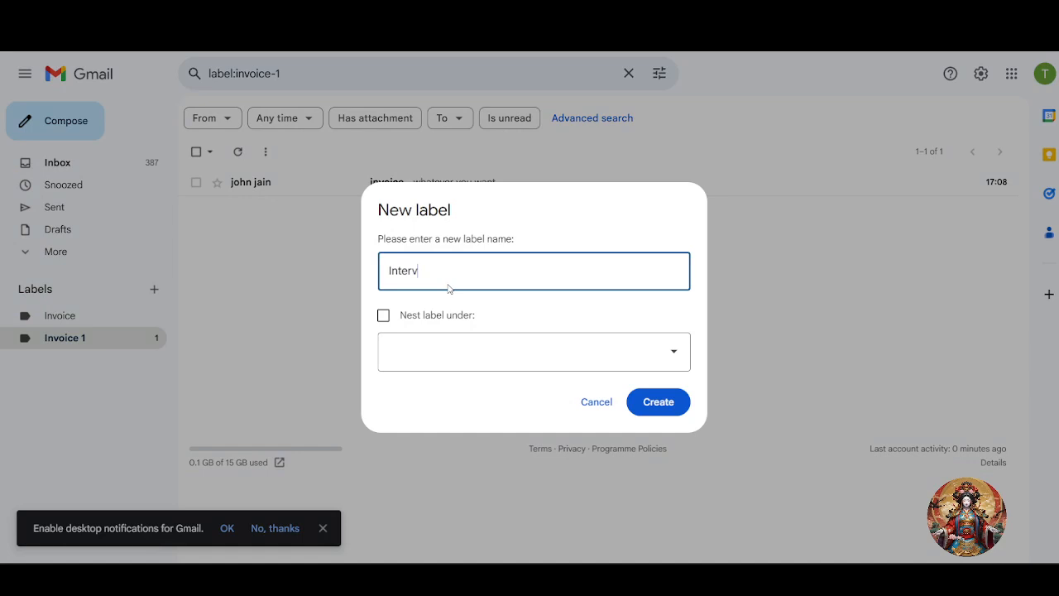
{"action": "type", "text": "iew"}
{"action": "left_click", "coordinate": [633, 404]}
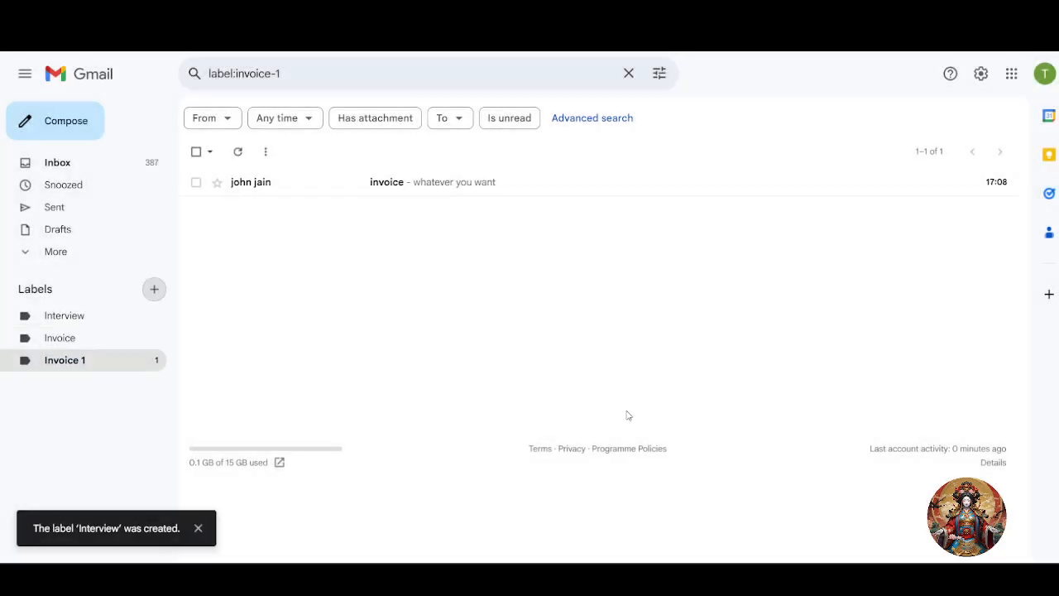
{"action": "left_click", "coordinate": [86, 321]}
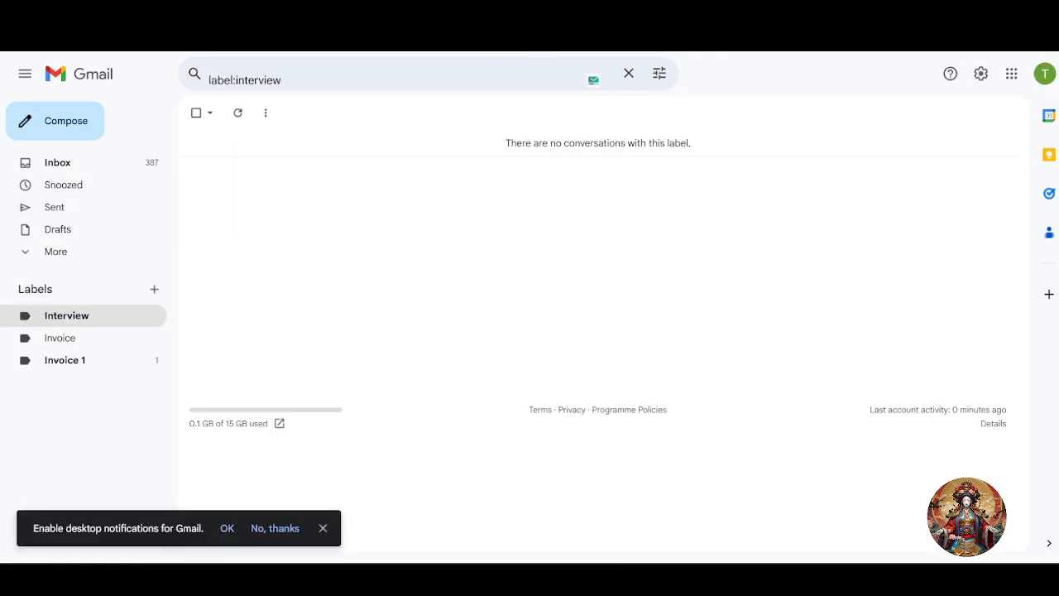
- Start a filter for messages with the subject "Interview", searching in the "Interview" label, and accept the filter creation
{"action": "left_click", "coordinate": [660, 76]}
{"action": "left_click", "coordinate": [298, 166]}
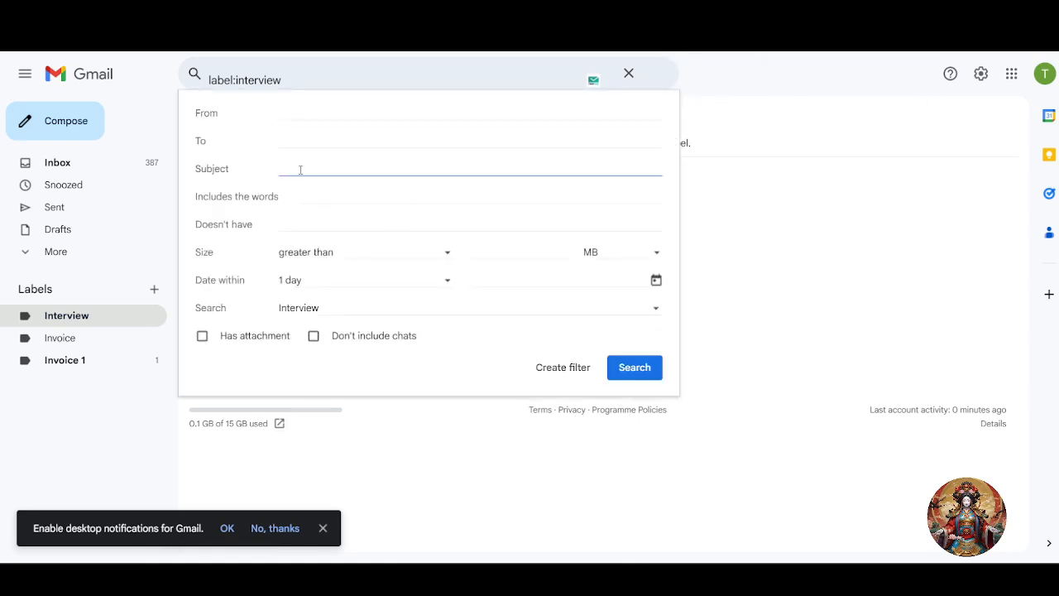
{"action": "type", "text": "Interview"}
{"action": "left_click", "coordinate": [569, 374]}
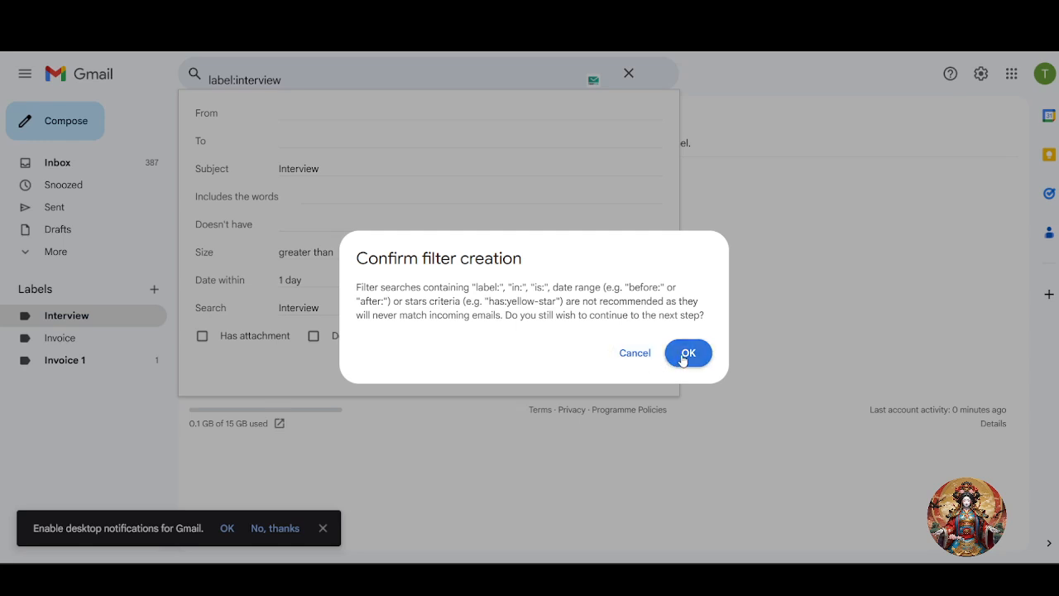
{"action": "left_click", "coordinate": [686, 356]}
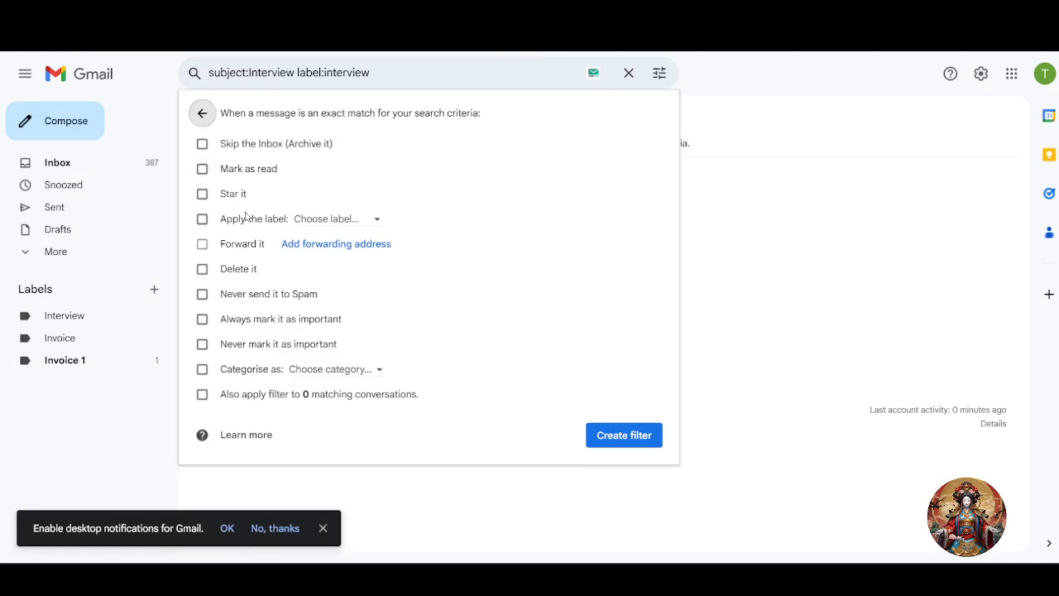
- Set the filter to skip the inbox, apply the "Interview" label and always mark as important, and create it
{"action": "left_click", "coordinate": [203, 145]}
{"action": "left_click", "coordinate": [202, 219]}
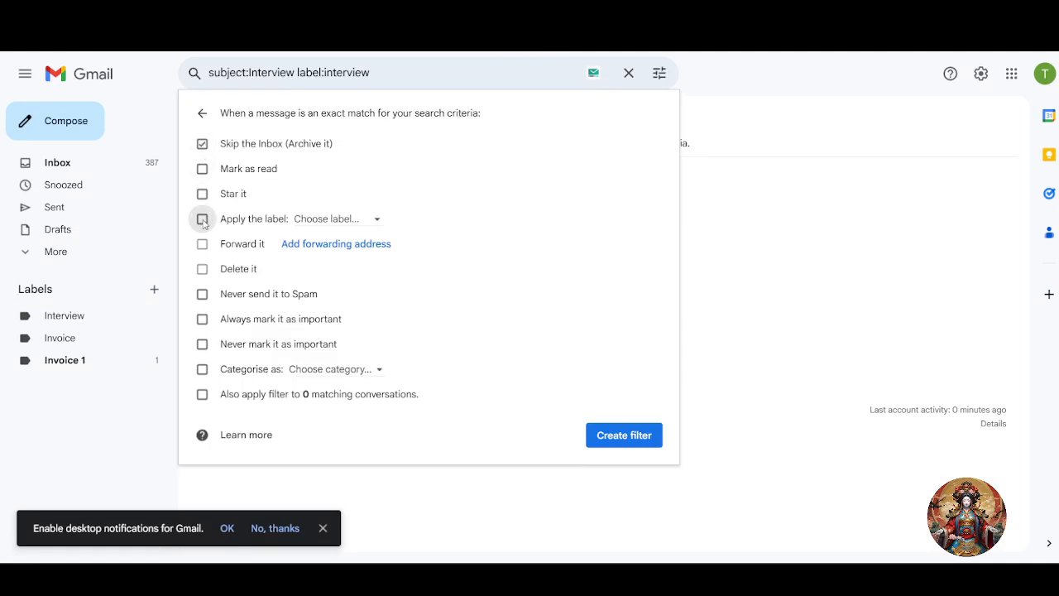
{"action": "left_click", "coordinate": [324, 220]}
{"action": "left_click", "coordinate": [394, 283]}
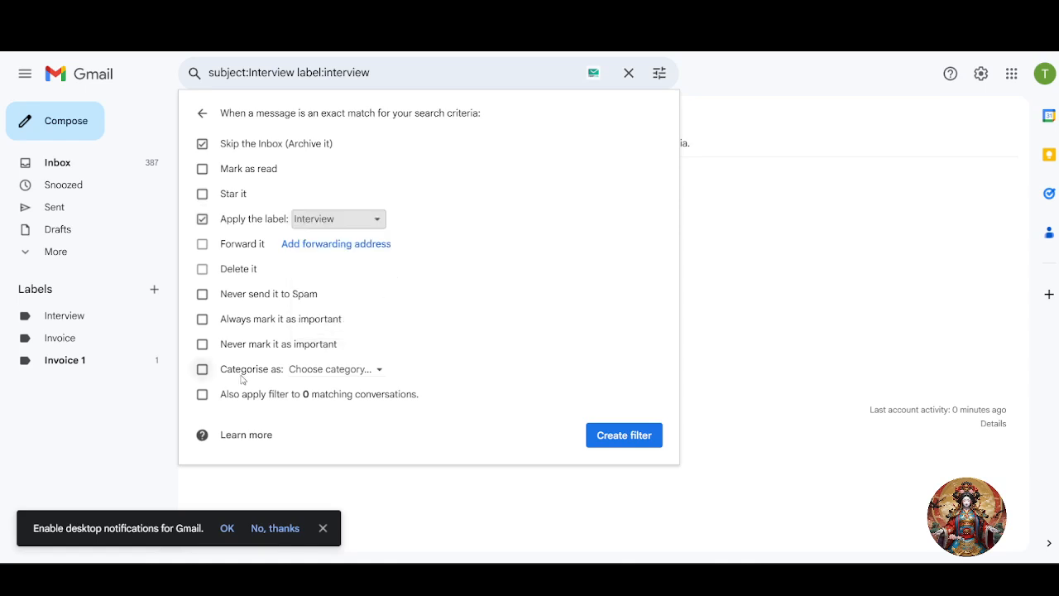
{"action": "left_click", "coordinate": [202, 319]}
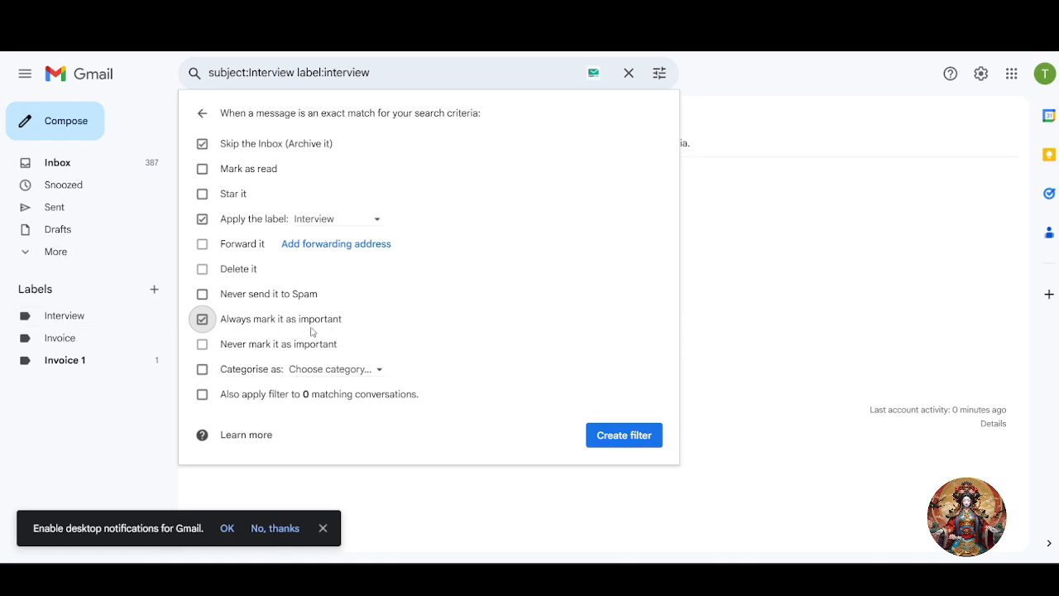
{"action": "left_click", "coordinate": [629, 443]}
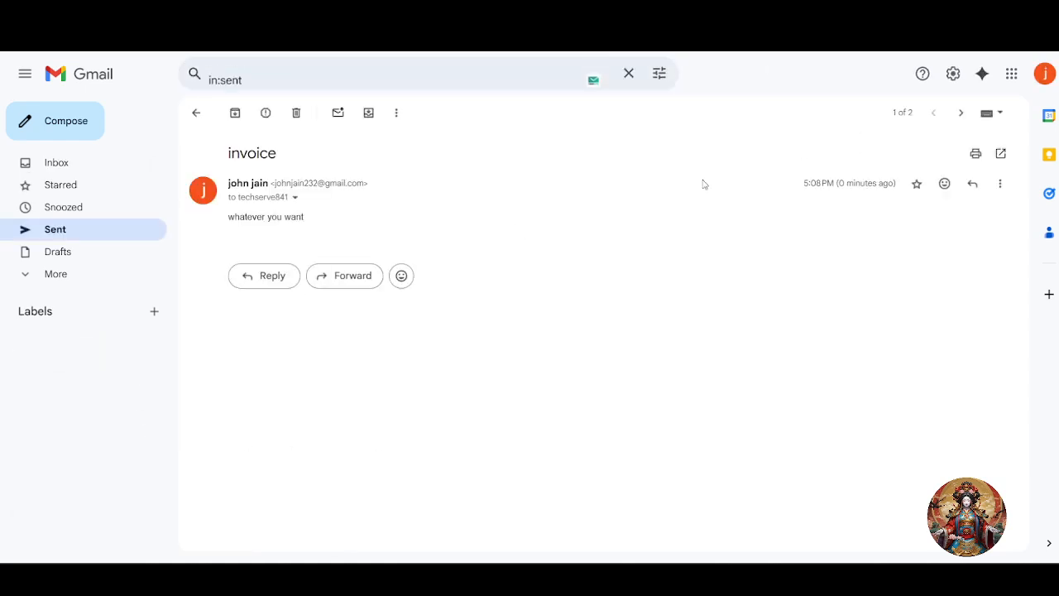
- In the sender's account, start a new message addressed to the email address of the account that has the filter
{"action": "left_click", "coordinate": [196, 113]}
{"action": "left_click", "coordinate": [79, 123]}
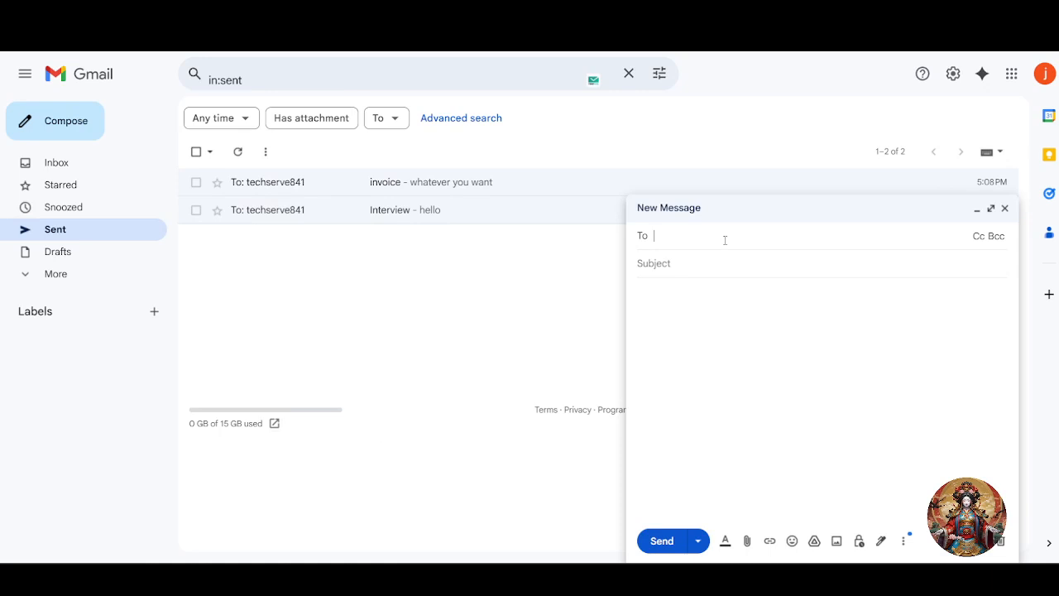
{"action": "type", "text": "tec"}
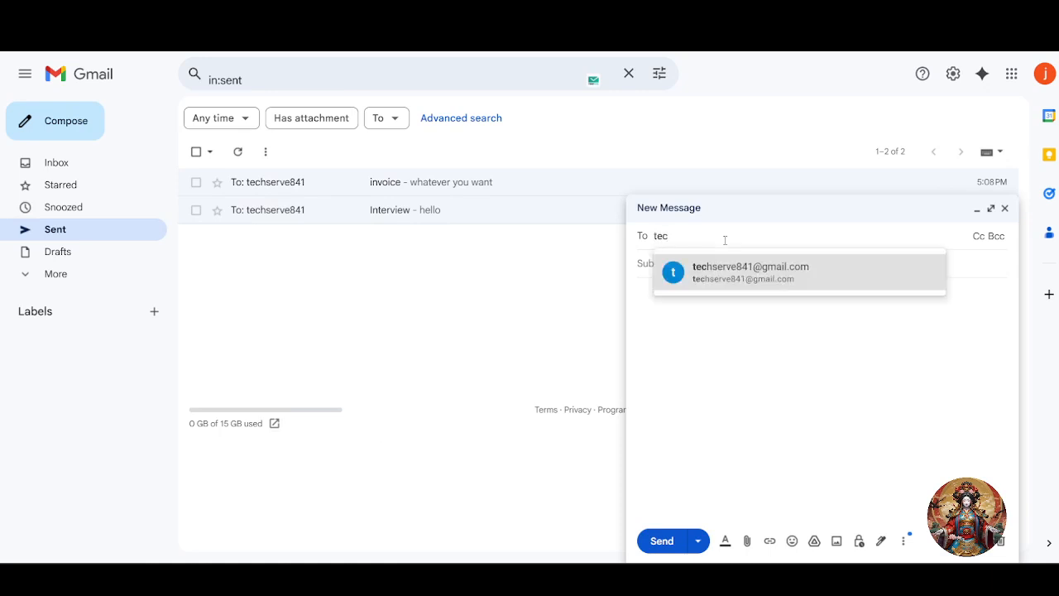
{"action": "key", "text": "Return"}
{"action": "key", "text": "Tab"}
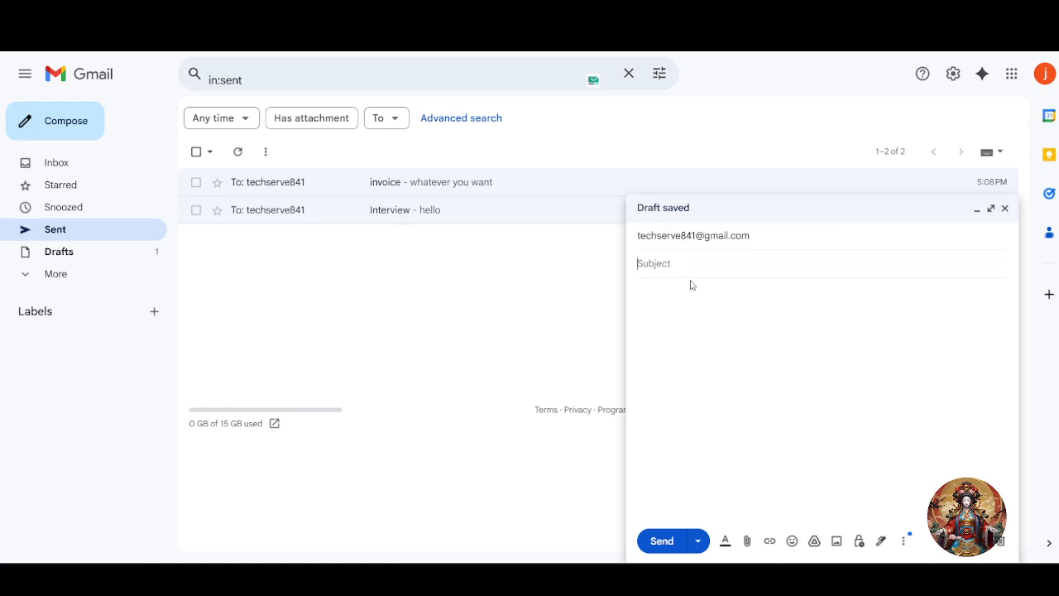
- Send the message with the subject "Interview" and the body "hello", and check the "Interview" label in the receiving account
{"action": "type", "text": "Interview"}
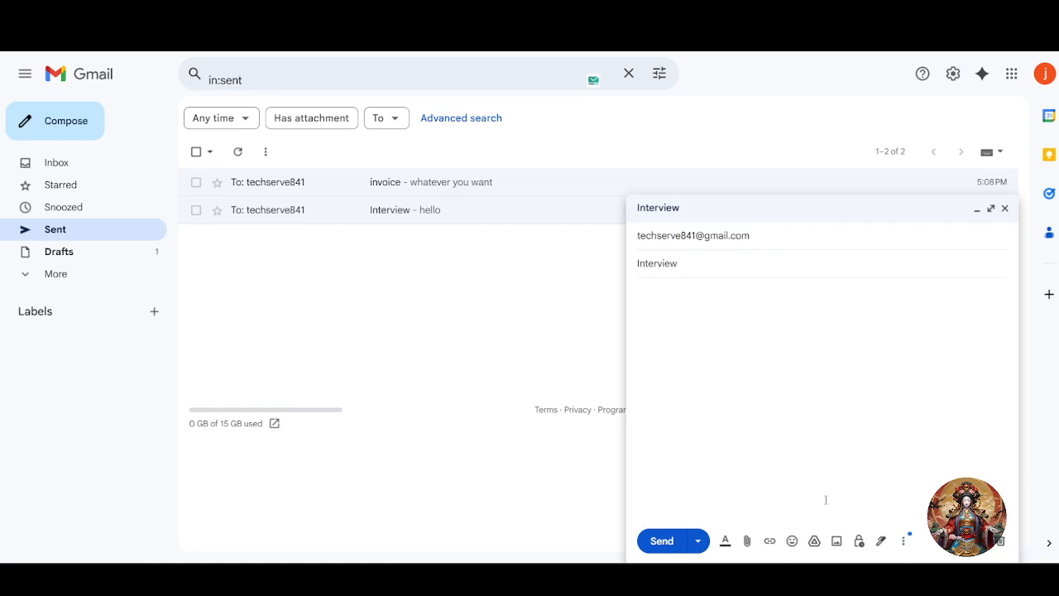
{"action": "type", "text": "hello"}
{"action": "left_click", "coordinate": [662, 541]}
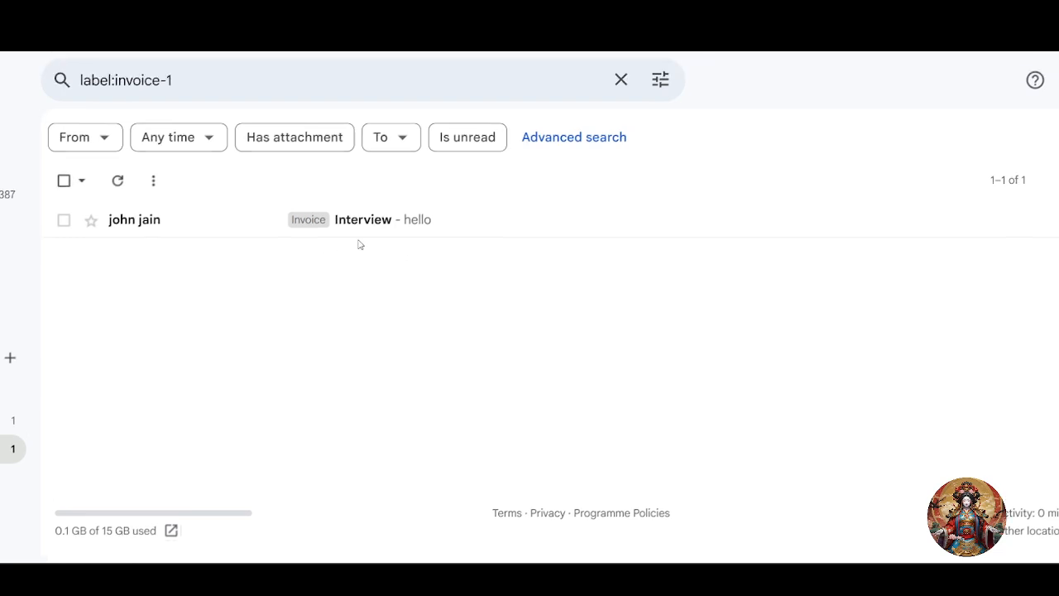
{"action": "left_click", "coordinate": [72, 323]}
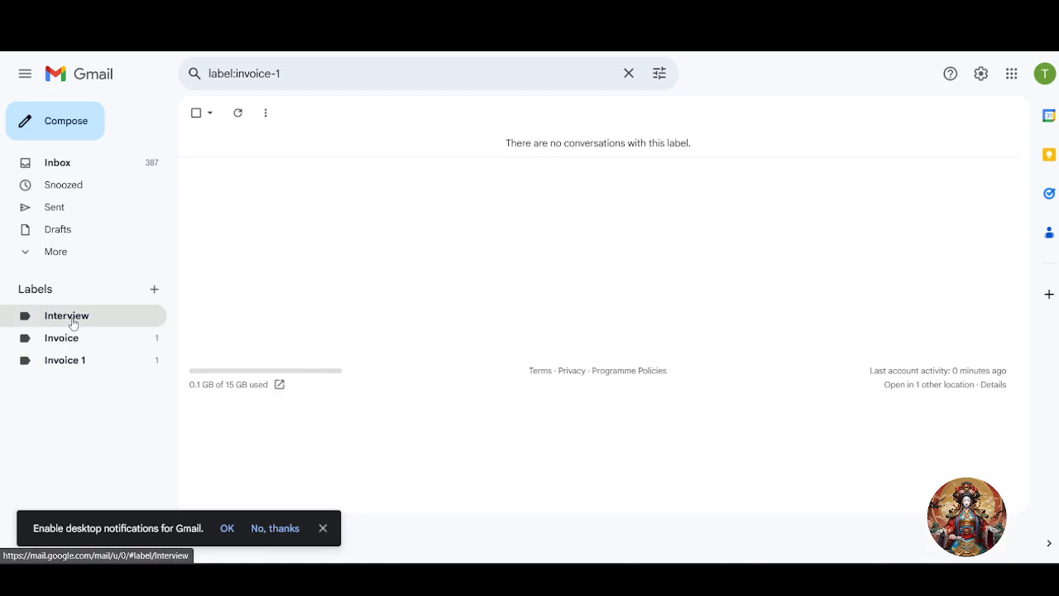
- In the inbox, apply the "Interview" label to the Facebook message "Did you just log in to Facebook with a code?"
{"action": "left_click", "coordinate": [95, 165]}
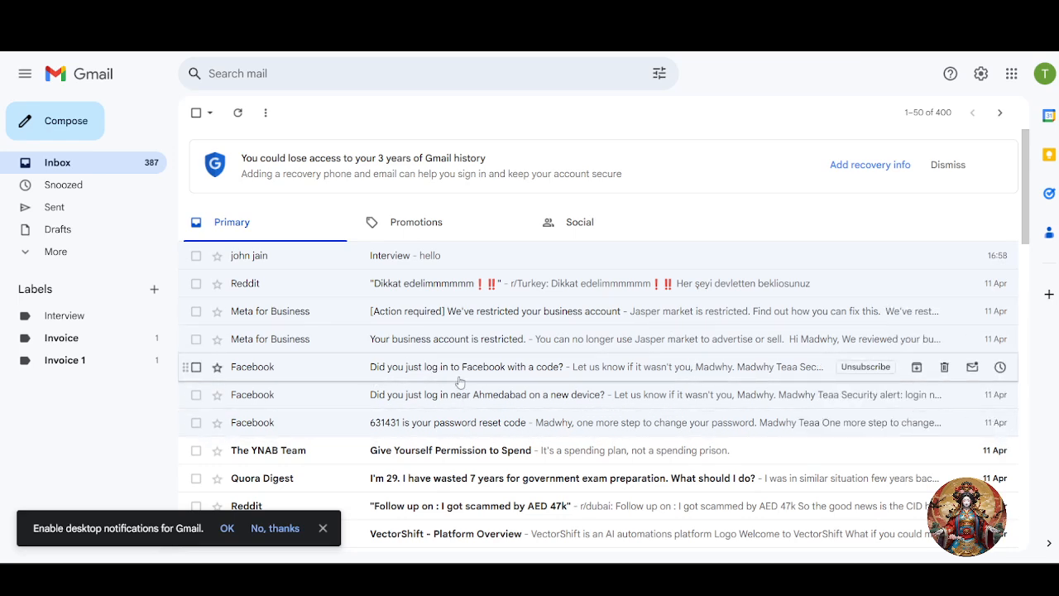
{"action": "right_click", "coordinate": [293, 374]}
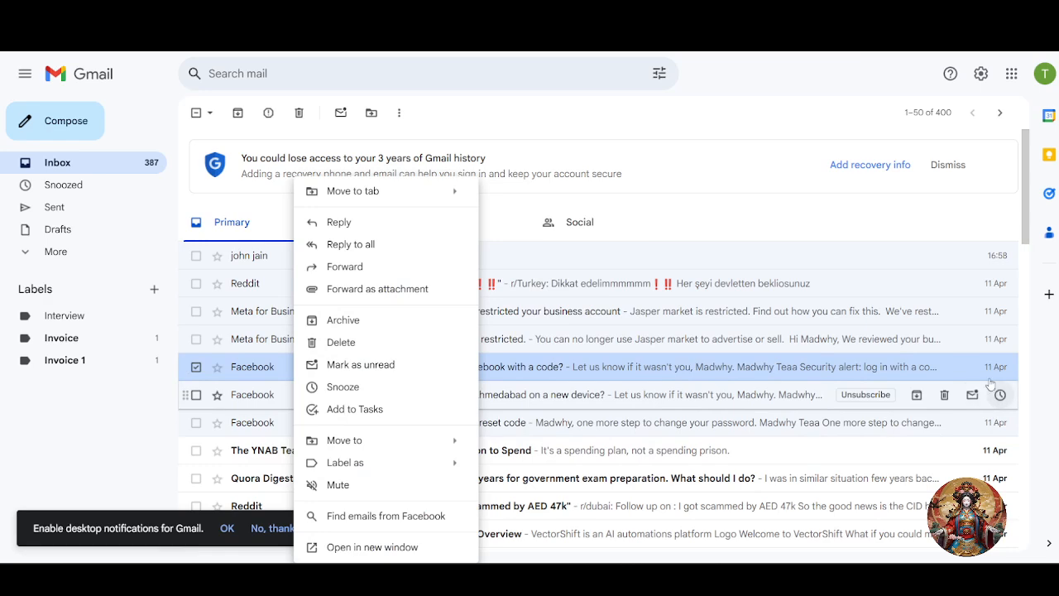
{"action": "left_click", "coordinate": [799, 205]}
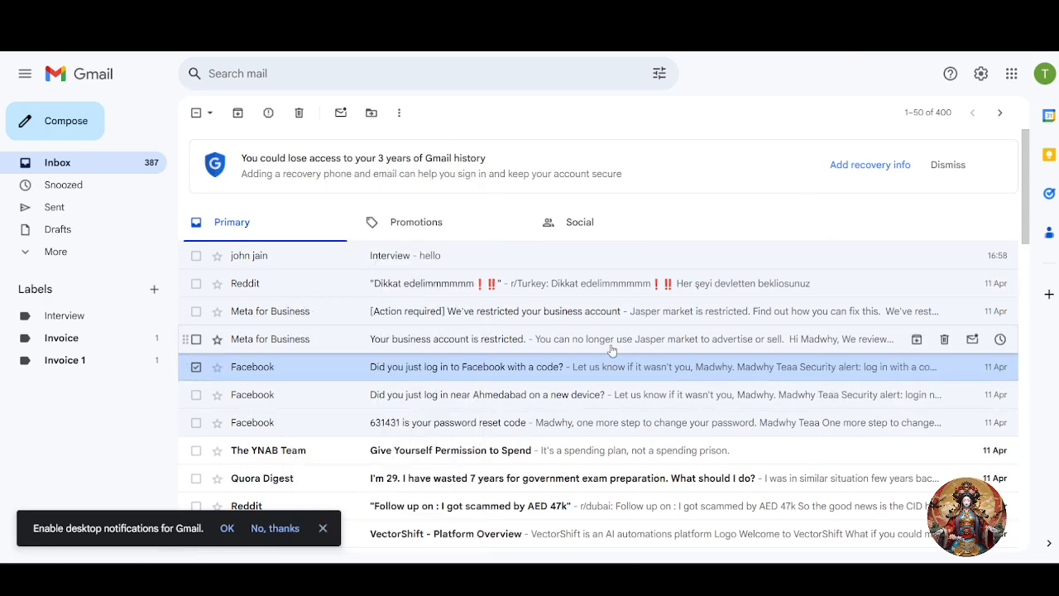
{"action": "right_click", "coordinate": [570, 378]}
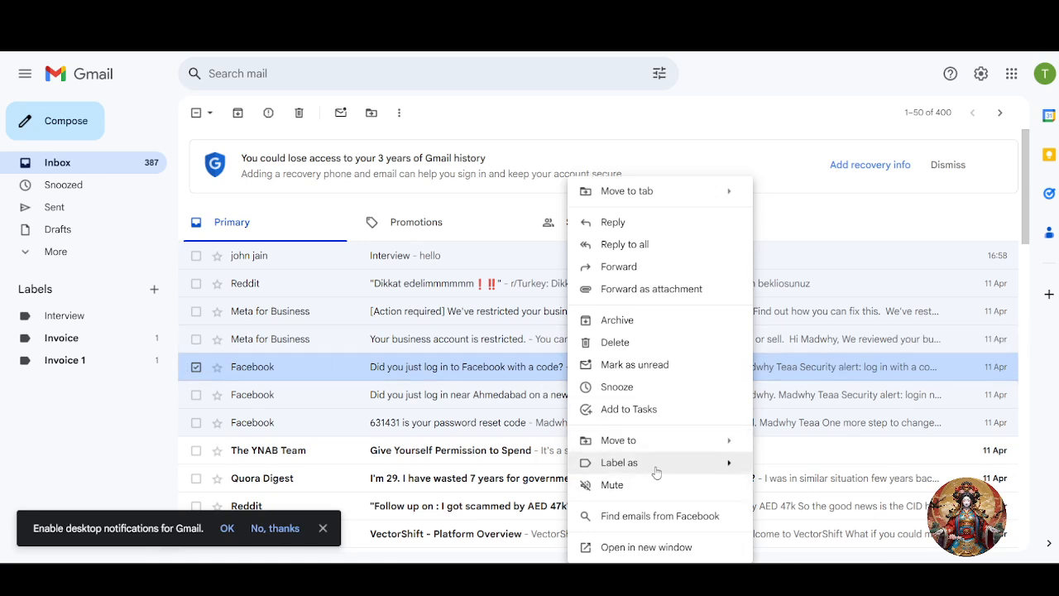
{"action": "mouse_move", "coordinate": [660, 470]}
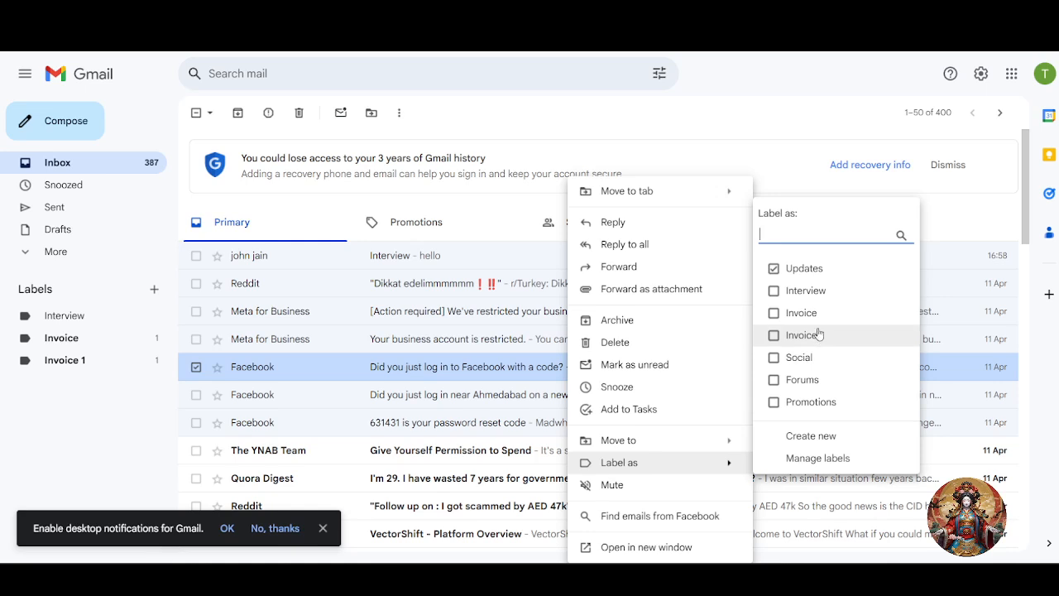
{"action": "left_click", "coordinate": [814, 301]}
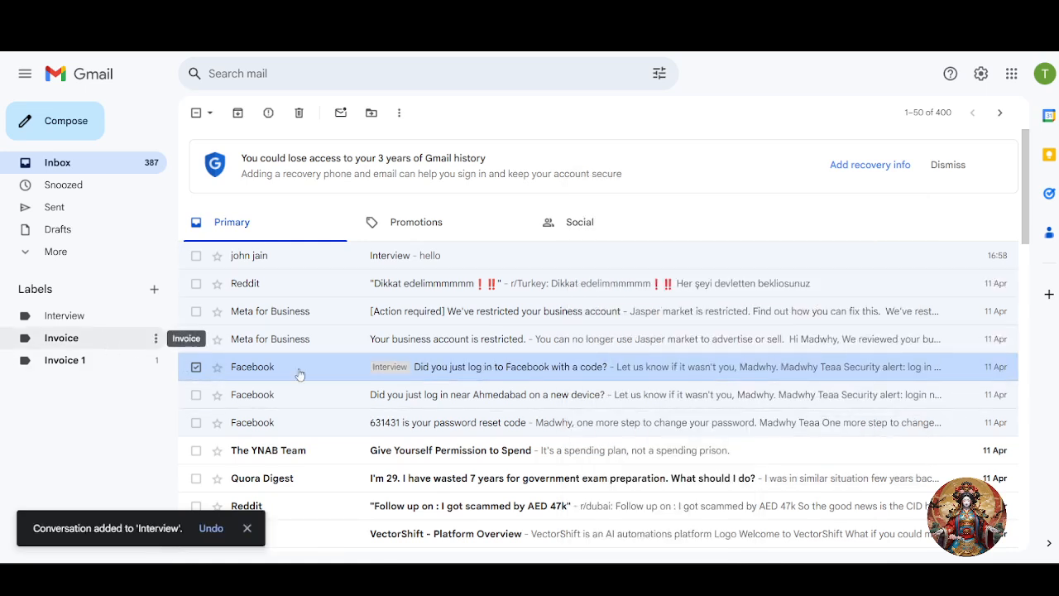
- View the labelled Facebook message under the "Interview" label, and return to the inbox
{"action": "left_click", "coordinate": [85, 320]}
{"action": "left_click", "coordinate": [578, 189]}
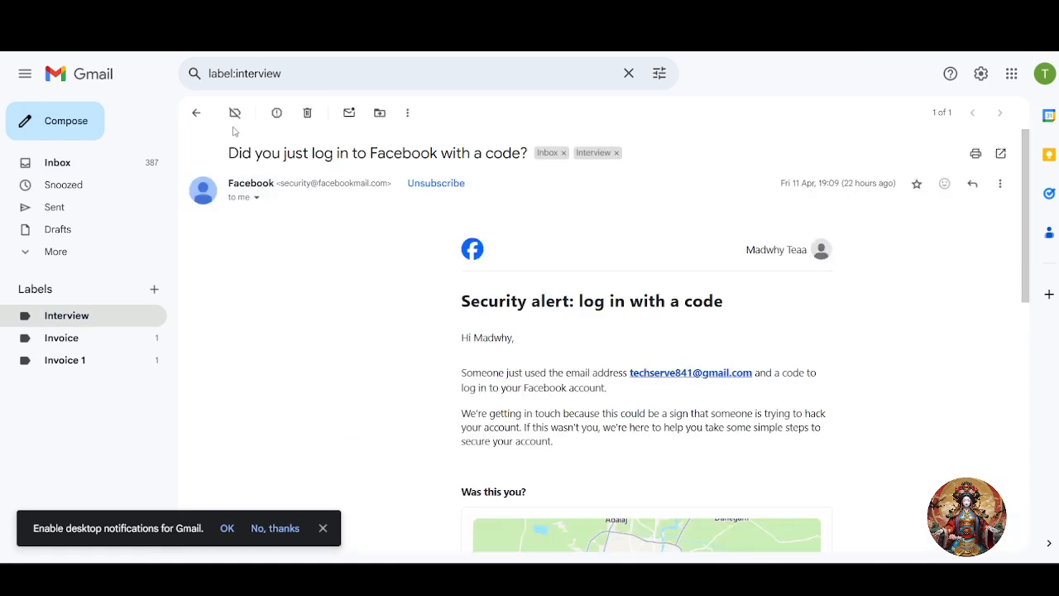
{"action": "left_click", "coordinate": [209, 114]}
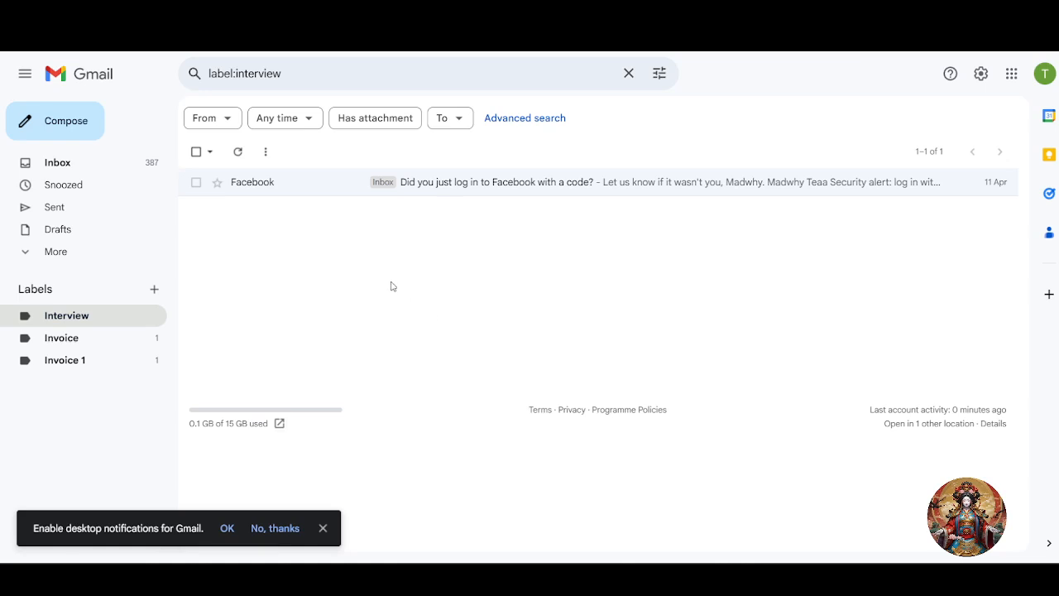
{"action": "left_click", "coordinate": [56, 164]}
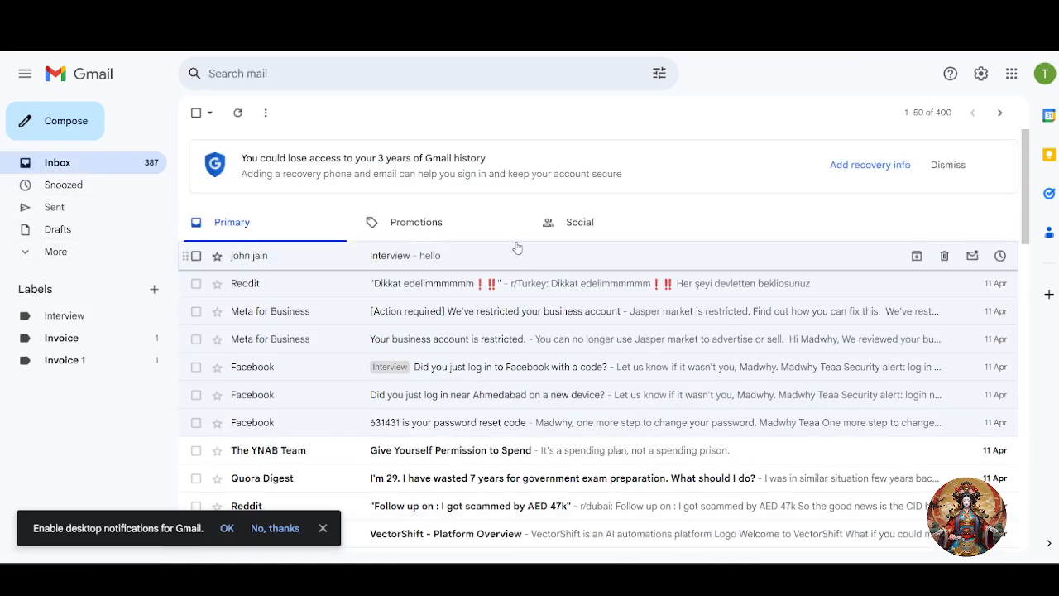